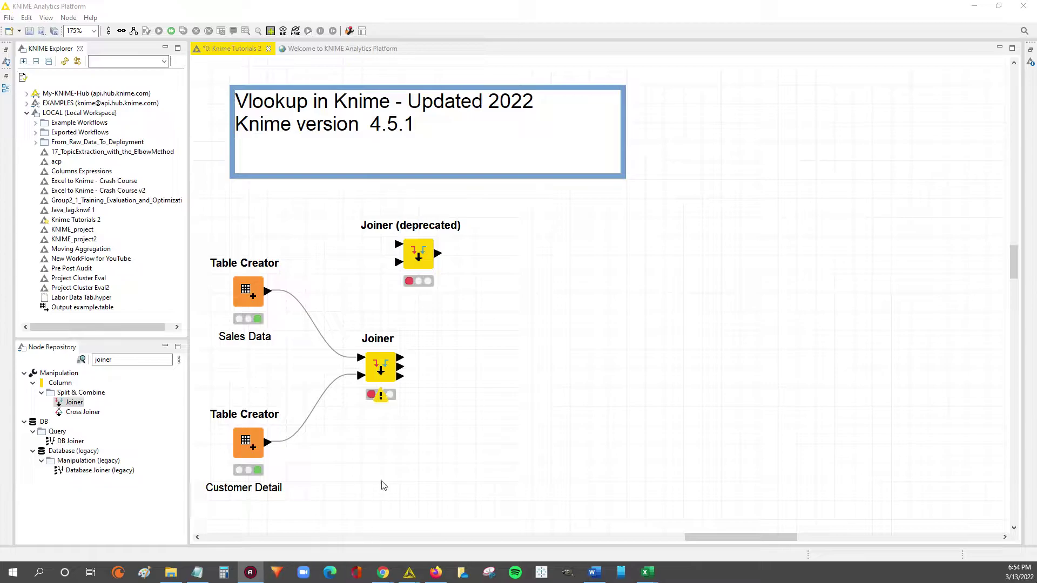
Nudge the deprecated Joiner node a little left and compare it with the new Joiner.
drag(333, 325, 428, 408)
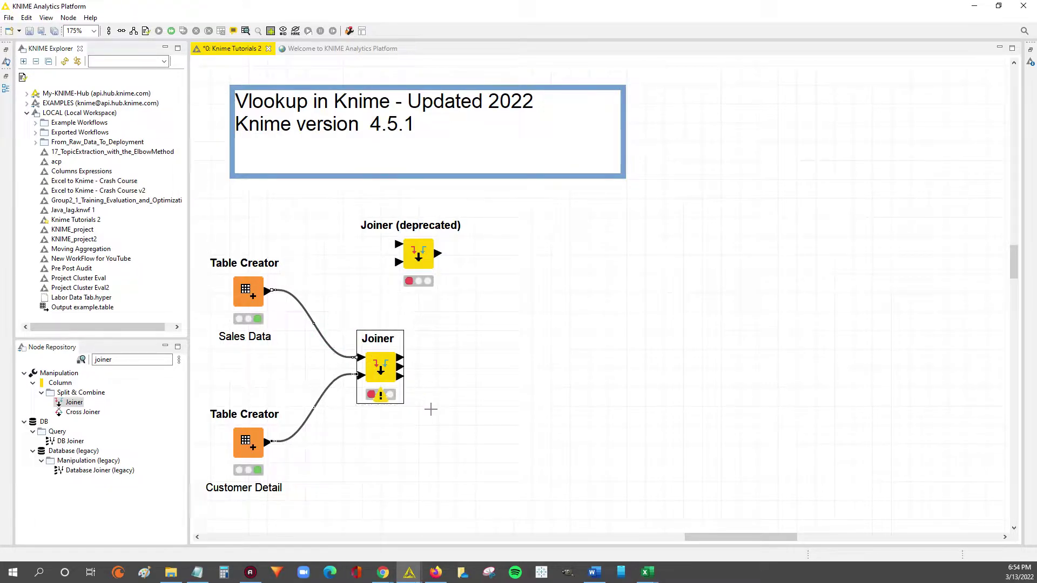
click(416, 384)
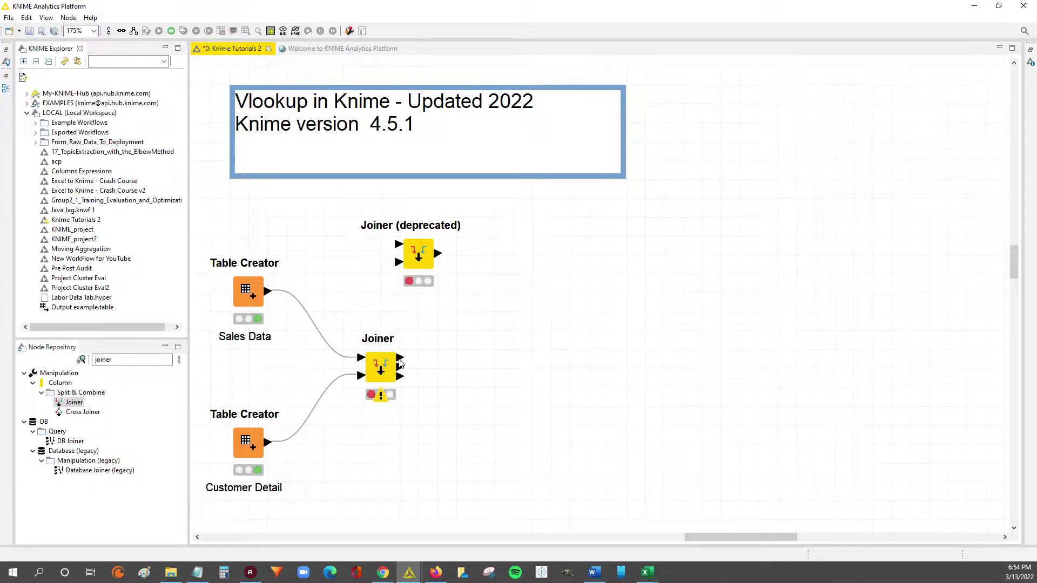
click(400, 376)
drag(436, 254, 422, 262)
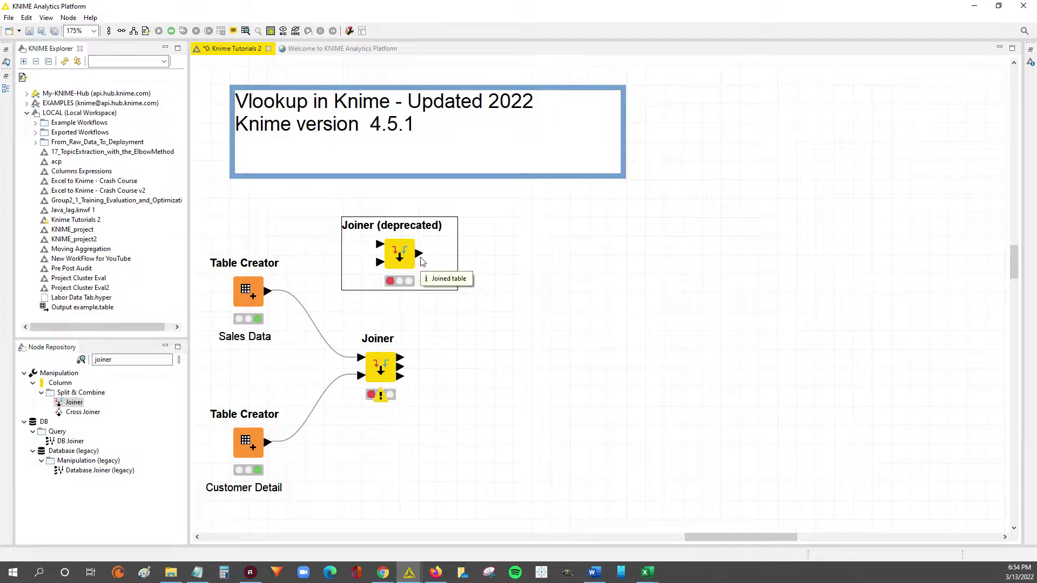
click(423, 329)
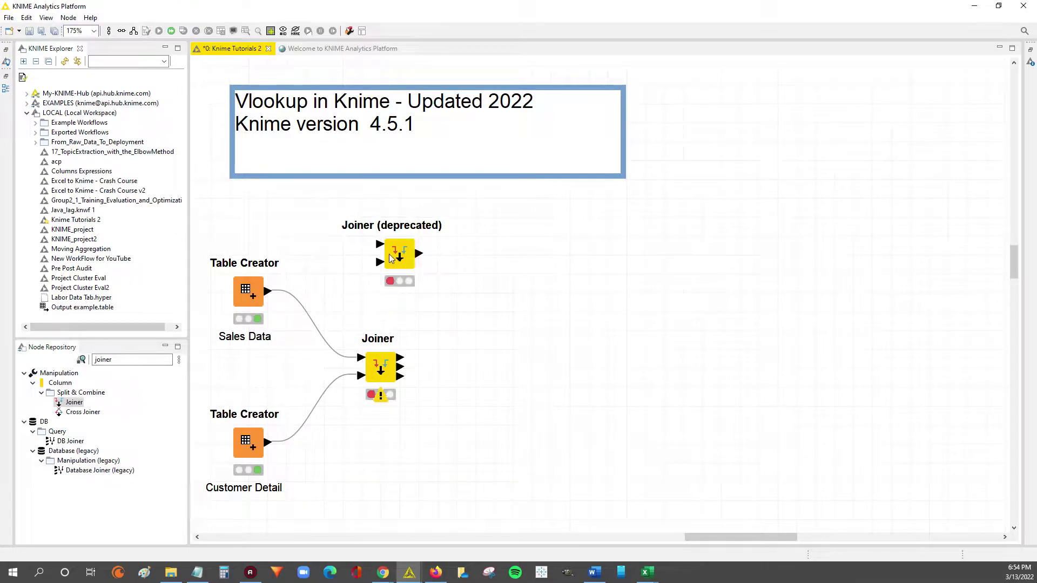
click(394, 255)
click(385, 373)
click(399, 254)
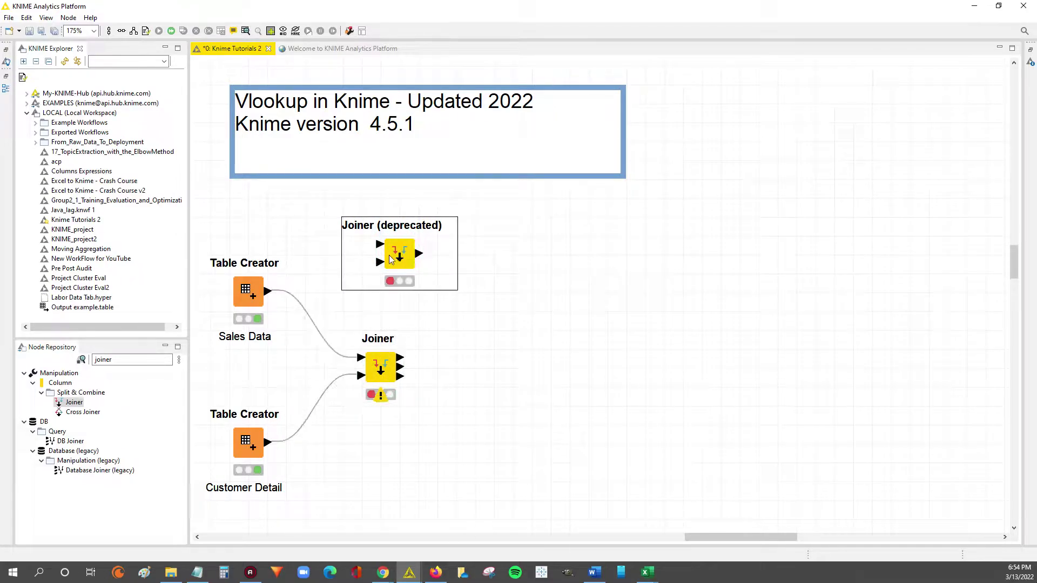
click(382, 369)
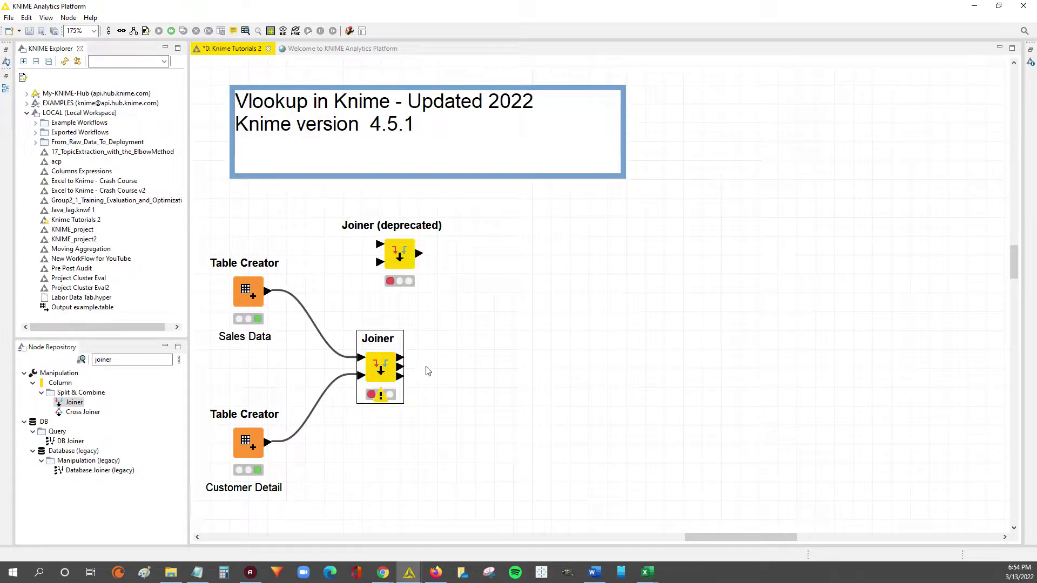
click(399, 259)
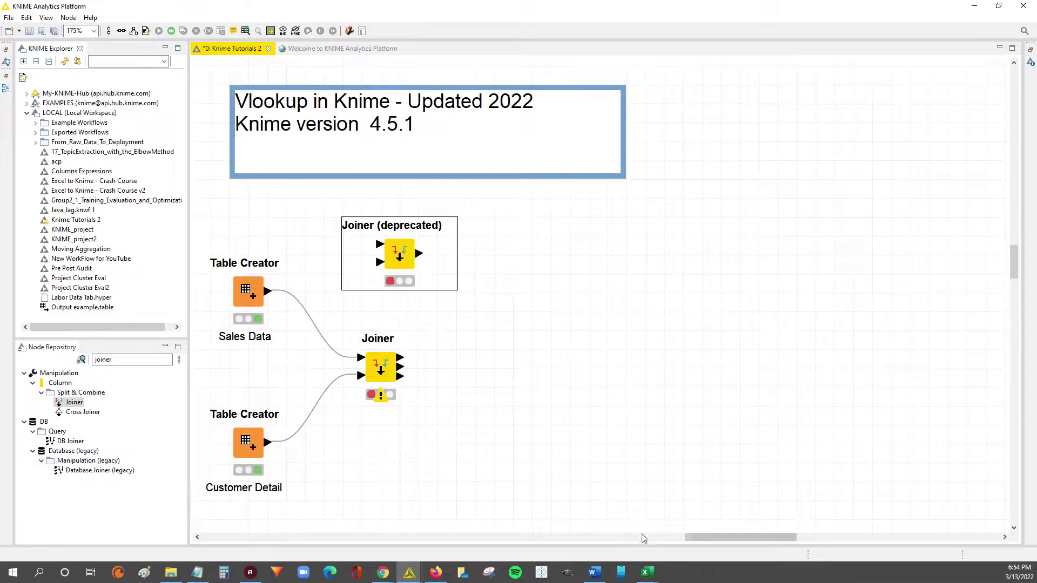
Bring up the Knime Vlookup workbook in Excel.
click(648, 576)
click(705, 527)
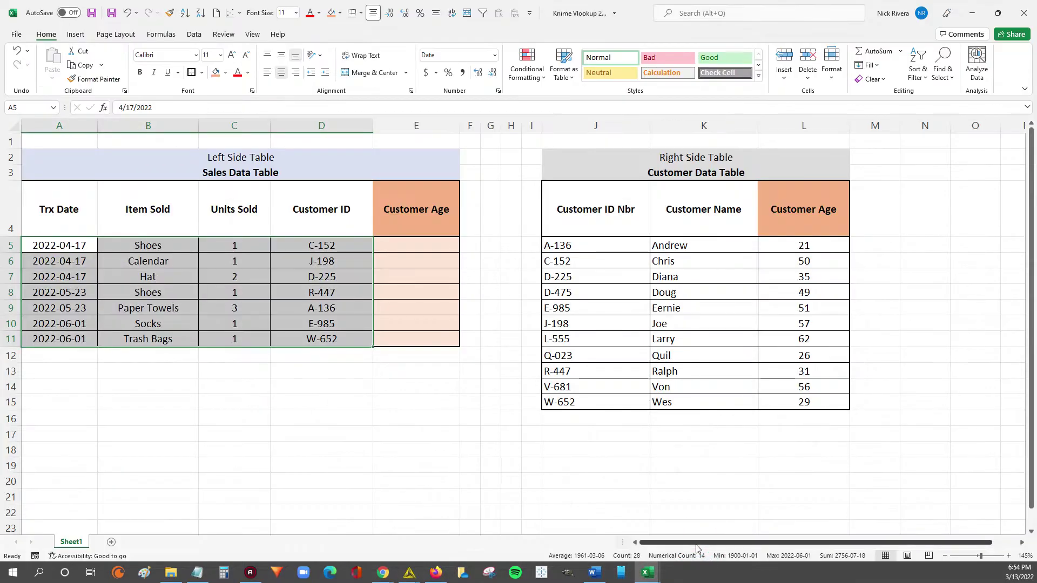
click(462, 482)
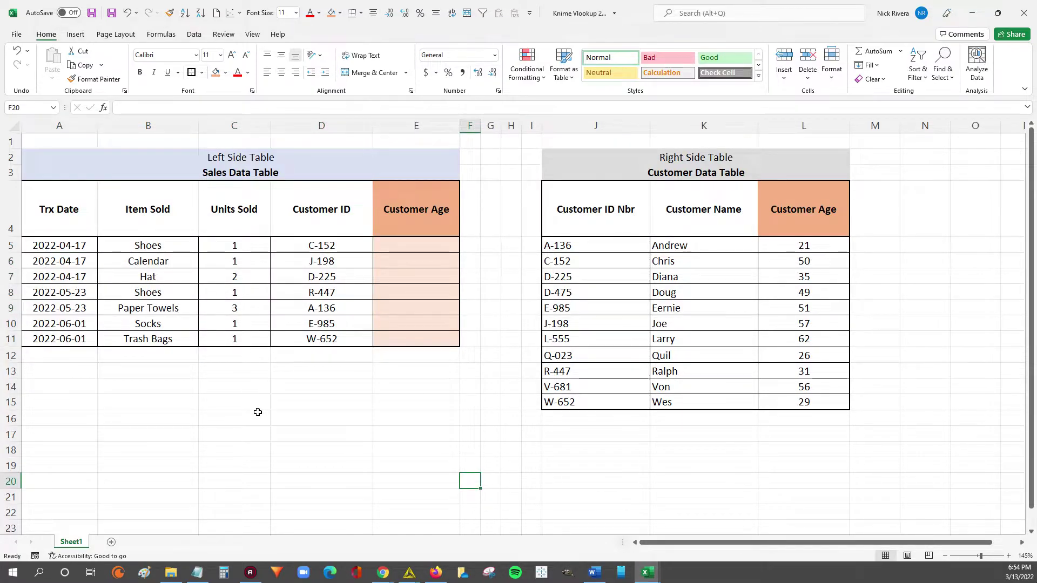
Highlight the Sales Data Table rows, the Hat sale and the Trx Date values A5:A11.
drag(60, 212, 428, 343)
drag(65, 250, 451, 262)
drag(68, 281, 137, 282)
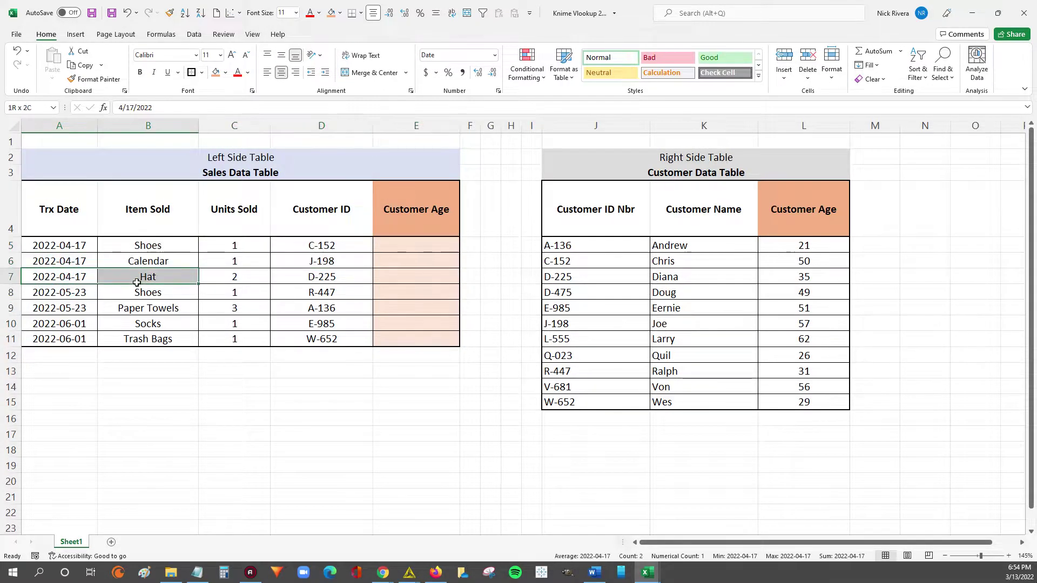
drag(53, 249, 90, 334)
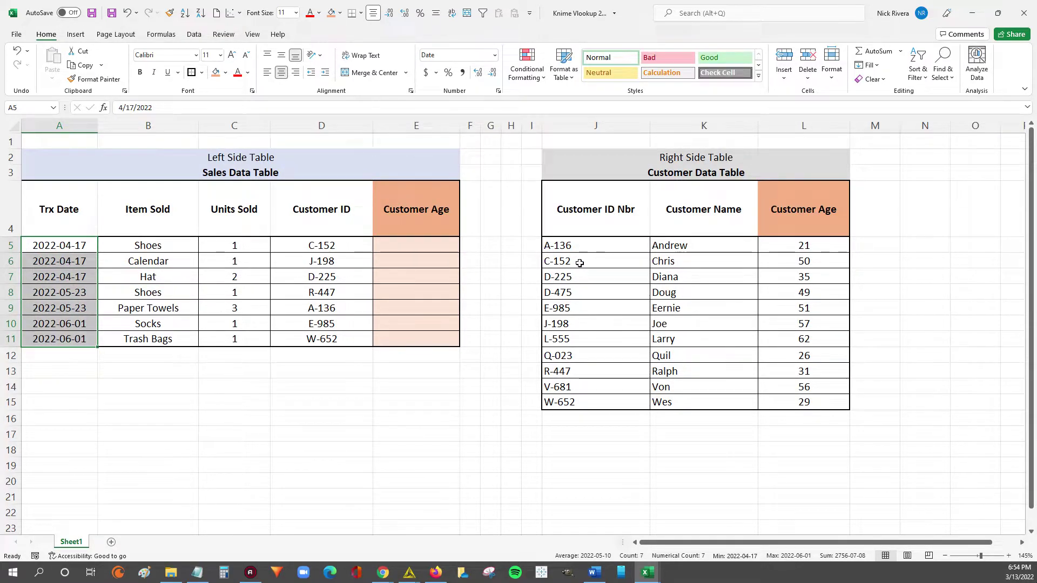
Highlight the A-136 and D-475 customer records, the Customer ID Nbr values and the age 49.
drag(580, 247, 803, 243)
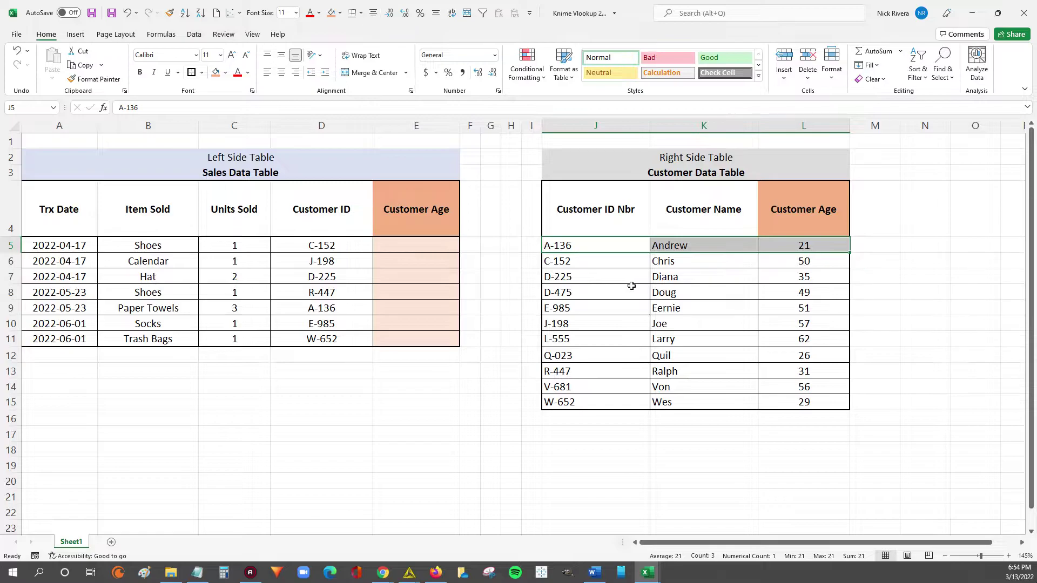
drag(580, 292, 837, 290)
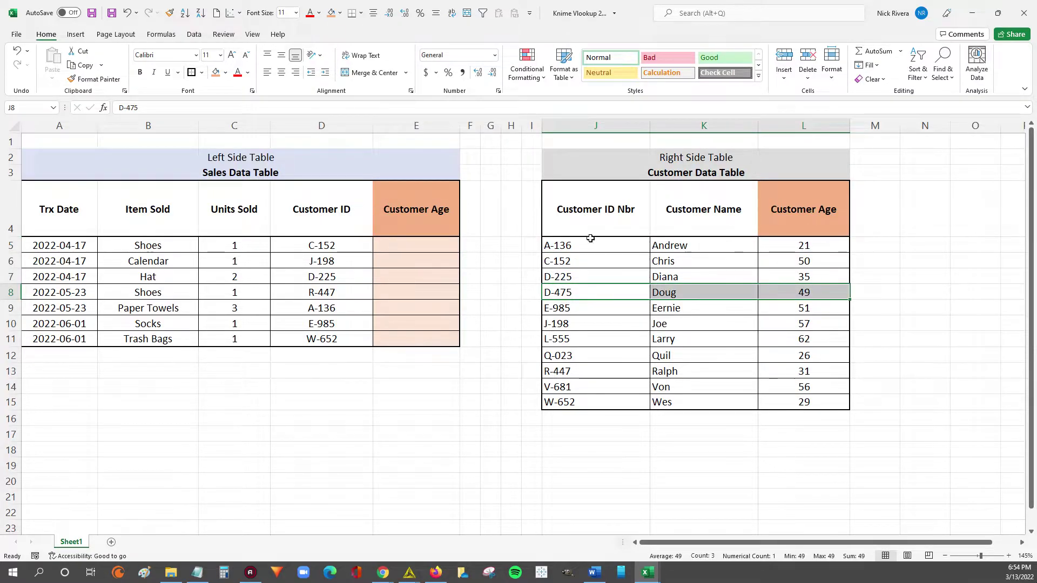
drag(589, 242, 588, 400)
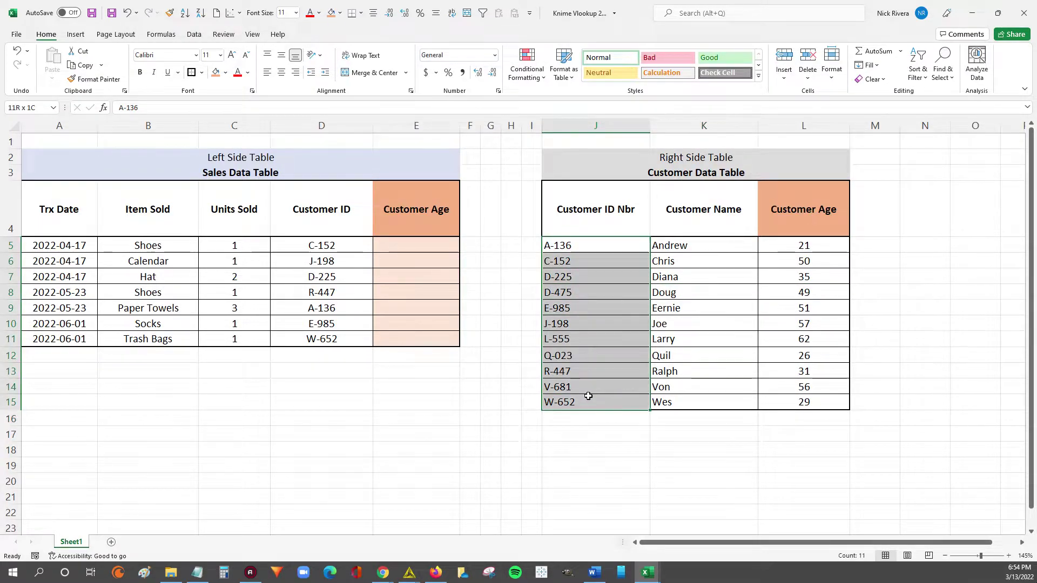
click(685, 291)
key(shift+Right)
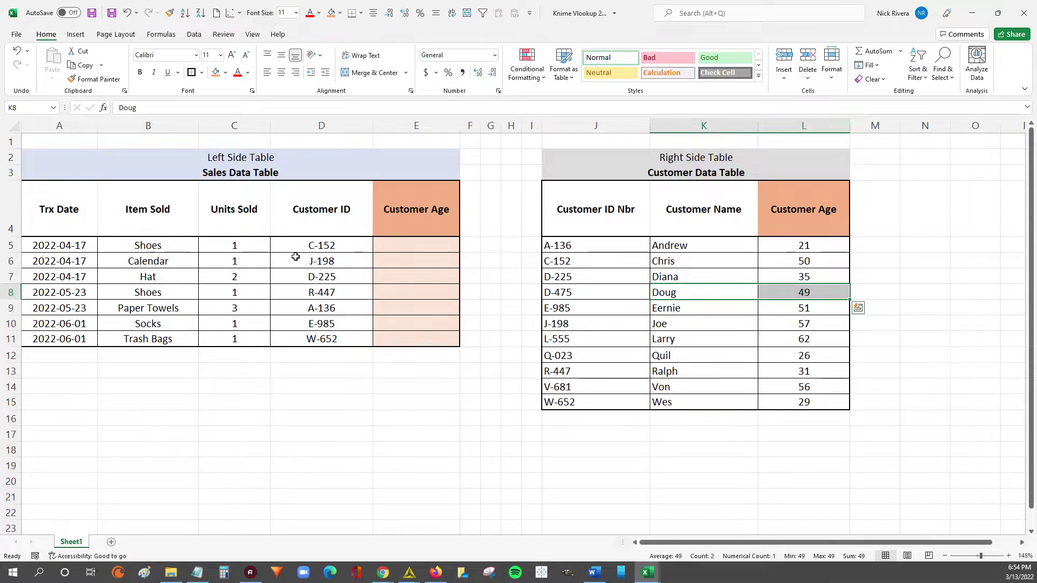
drag(62, 237, 378, 339)
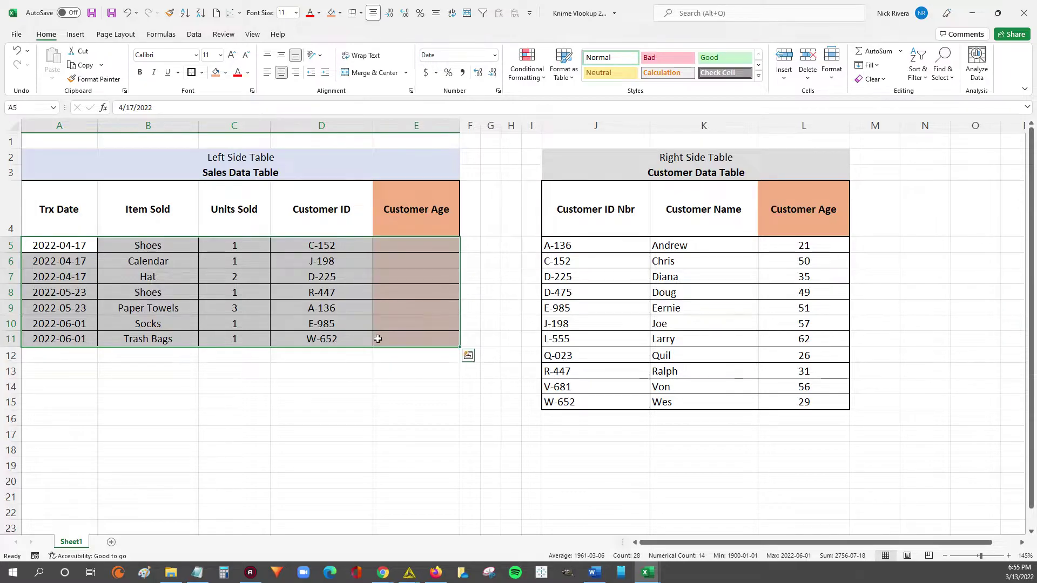
Contrast the empty Customer Age cells E5:E11 with the Customer Data ages in L5:L15.
drag(405, 245, 407, 340)
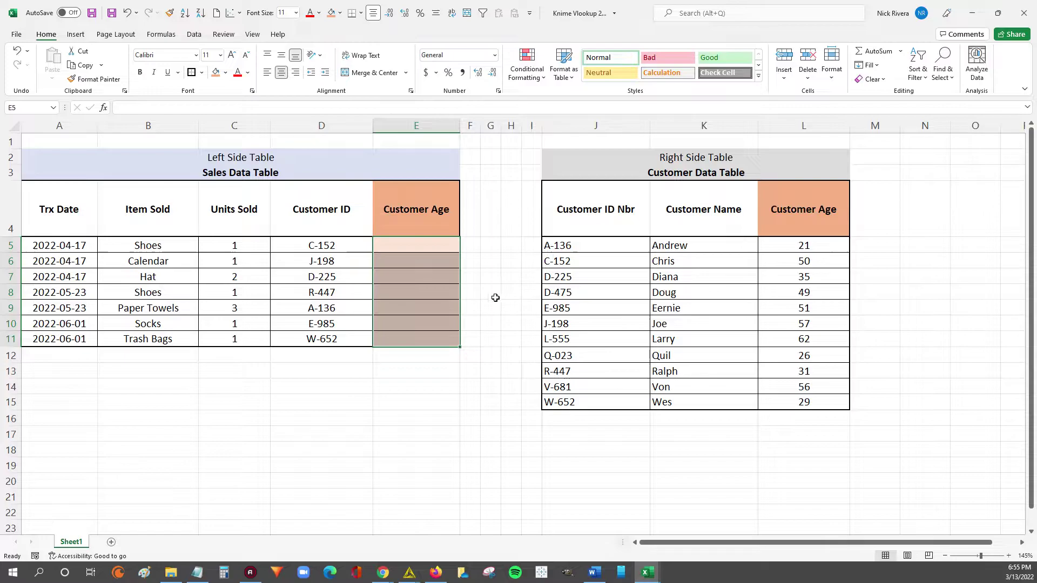
drag(81, 246, 327, 341)
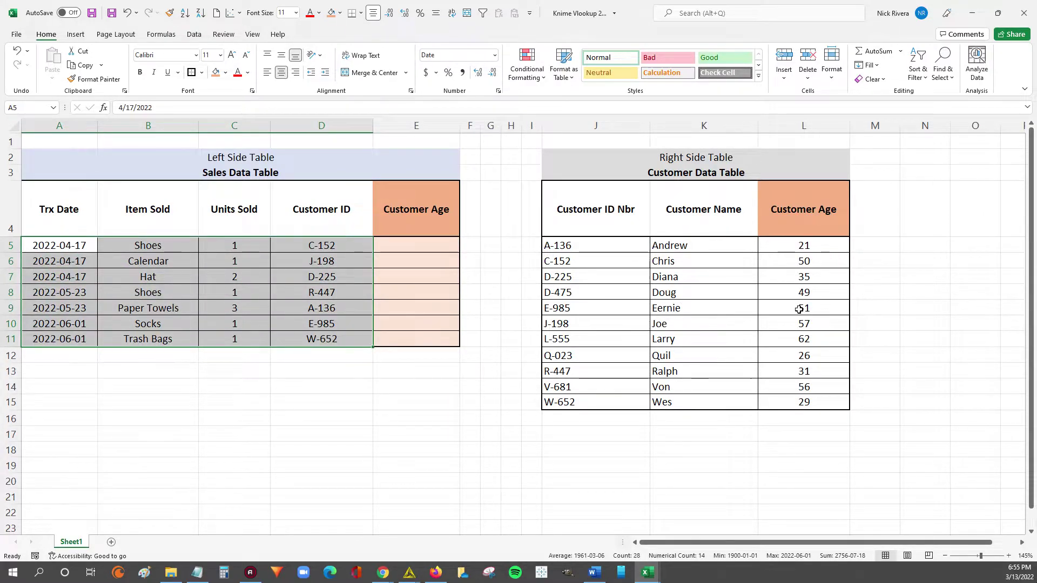
drag(799, 310, 417, 304)
drag(570, 246, 816, 402)
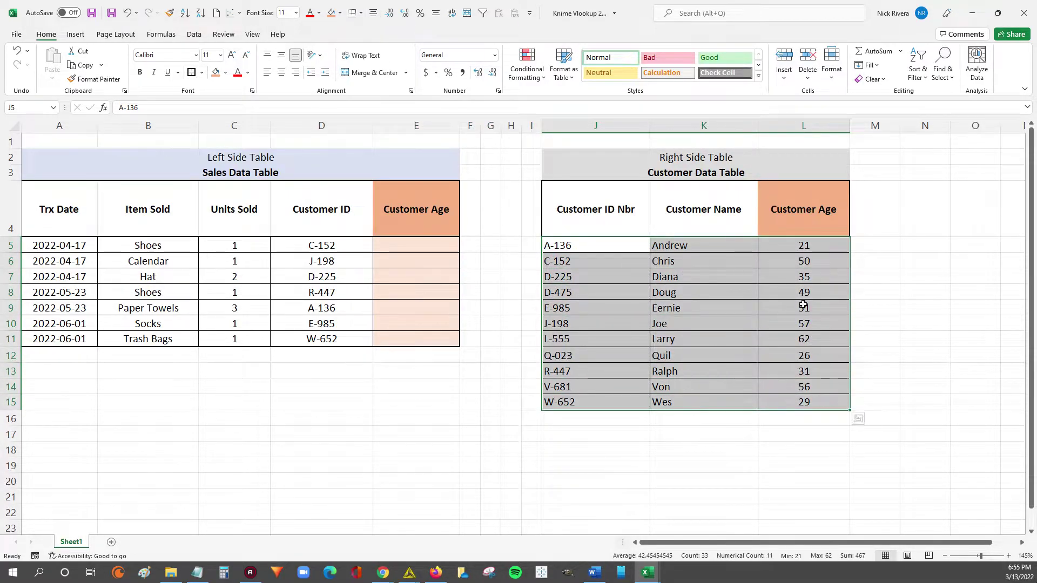
click(809, 274)
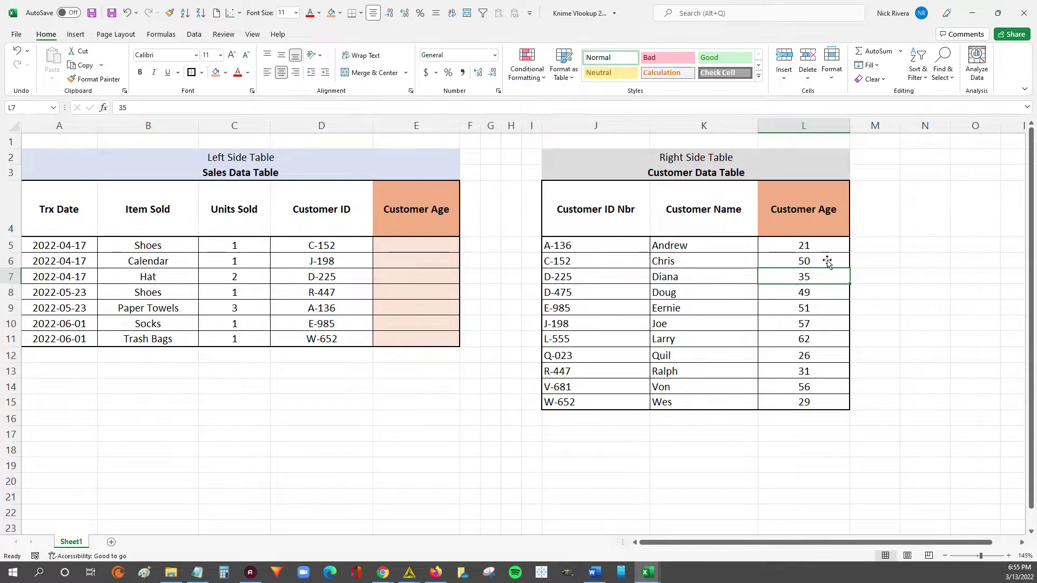
click(804, 334)
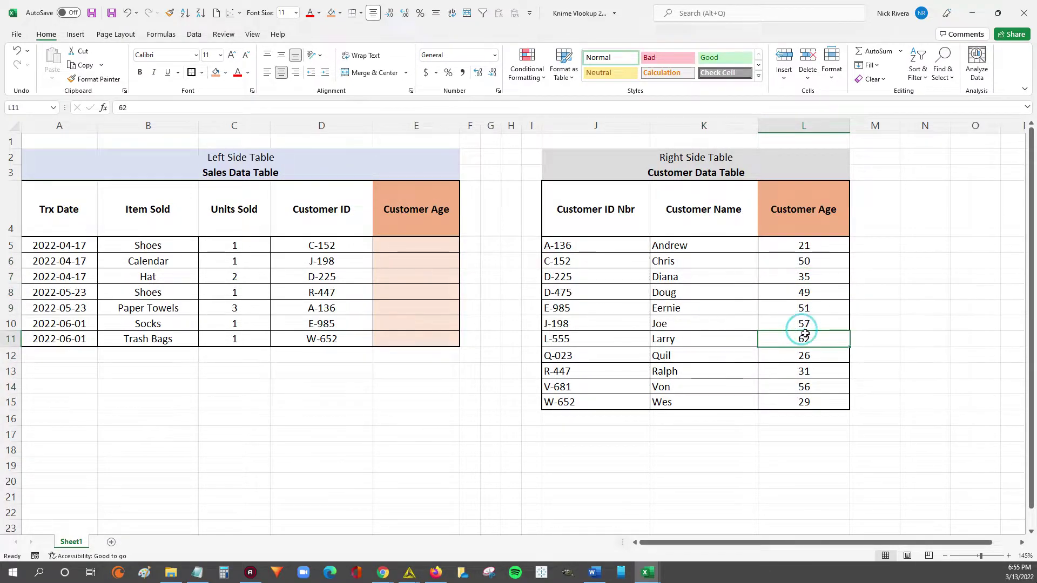
drag(789, 246, 793, 403)
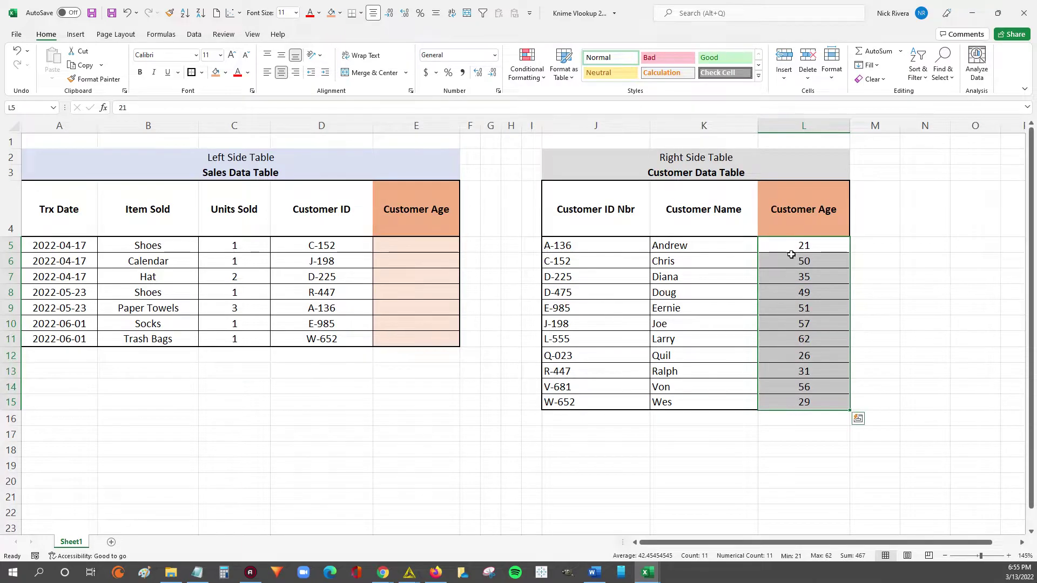
drag(790, 244, 791, 405)
drag(419, 244, 422, 339)
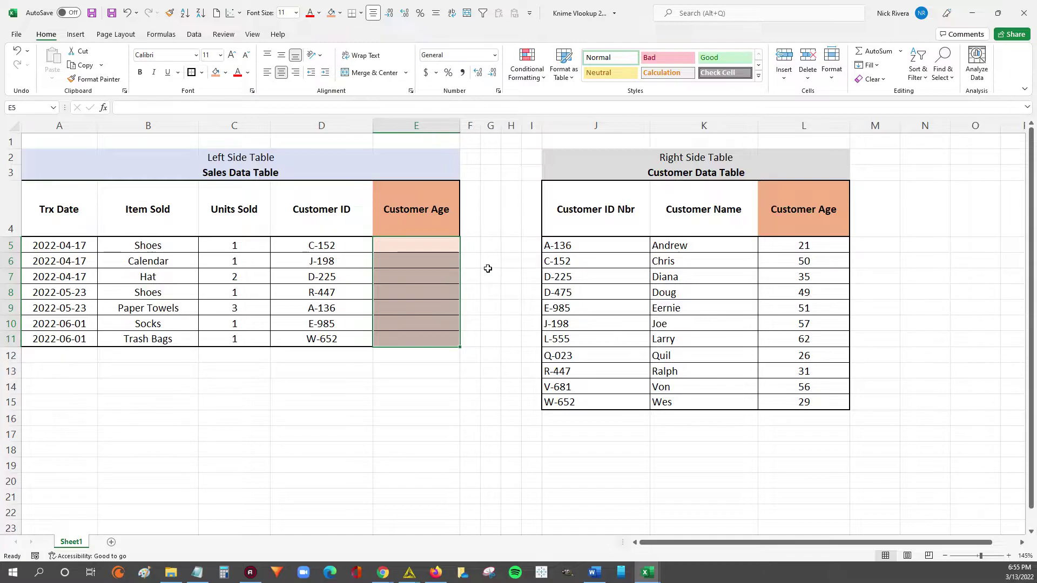
Highlight the Customer ID column D4:D11 together with the Customer ID Nbr key column.
drag(604, 199, 617, 406)
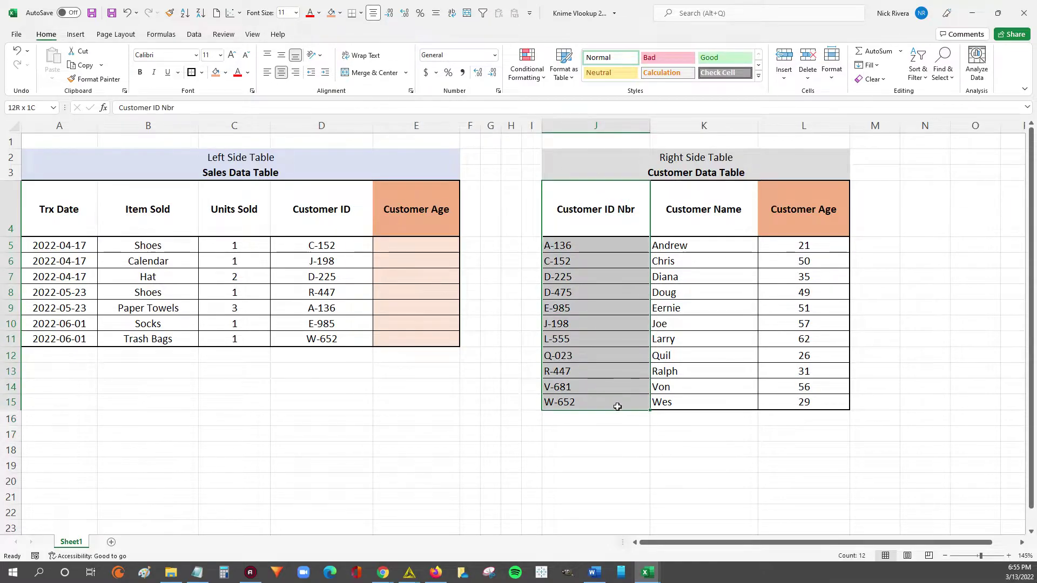
drag(321, 209, 324, 331)
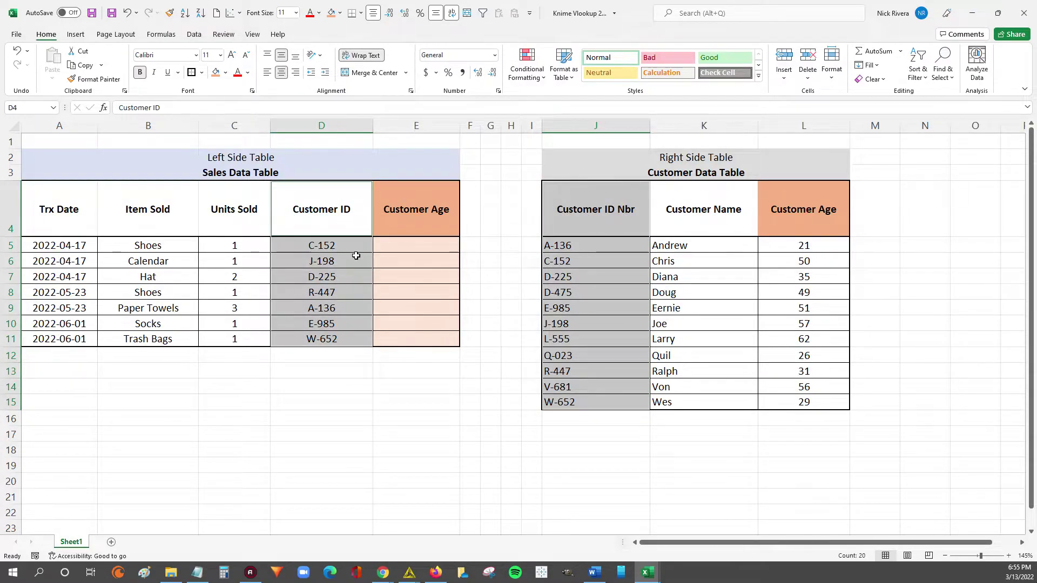
drag(325, 219, 338, 340)
drag(575, 204, 600, 400)
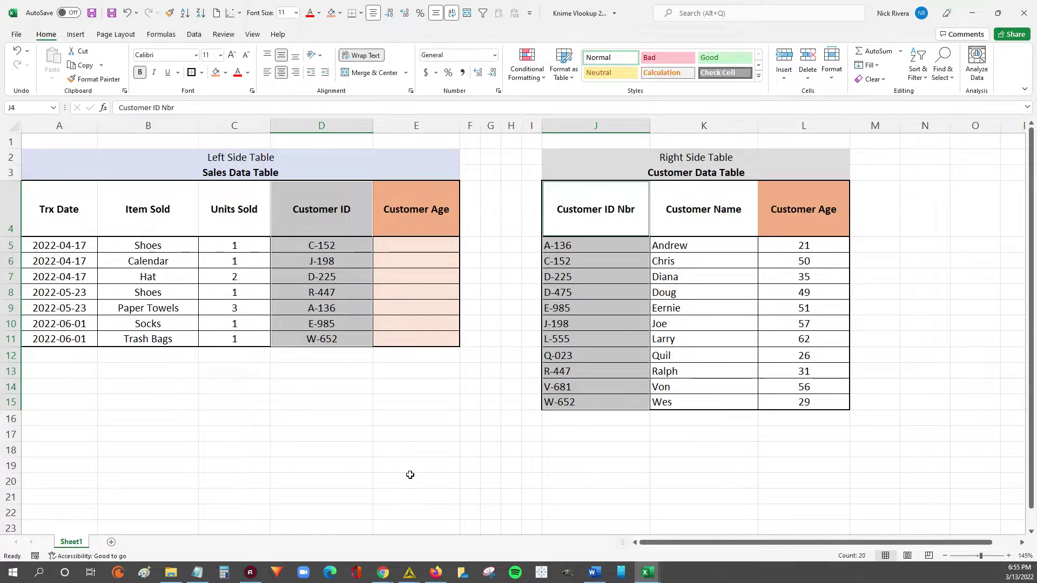
mouse_move(411, 569)
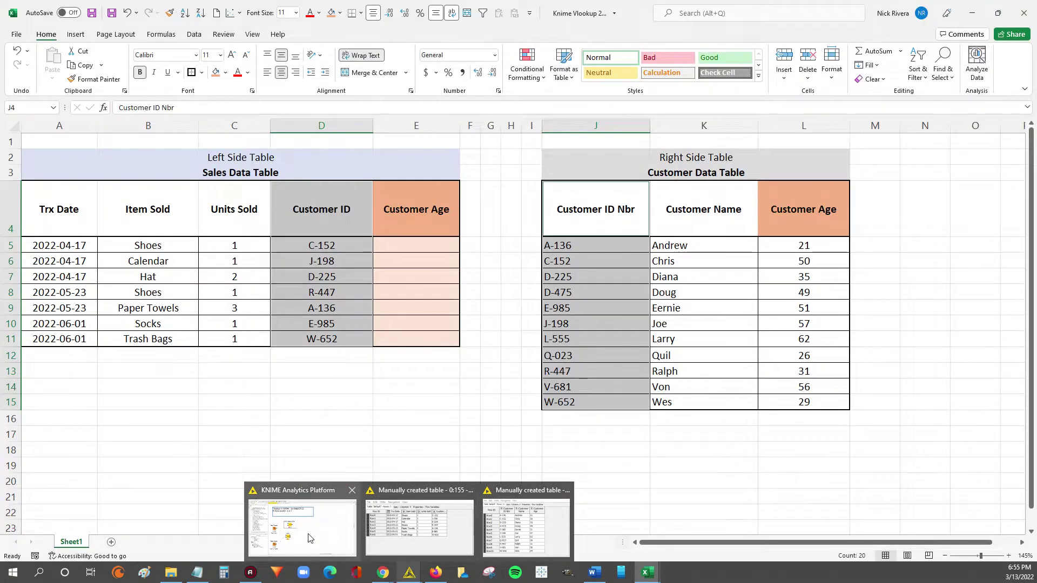
In KNIME, open the output tables of the Sales Data and Customer Detail nodes.
click(309, 538)
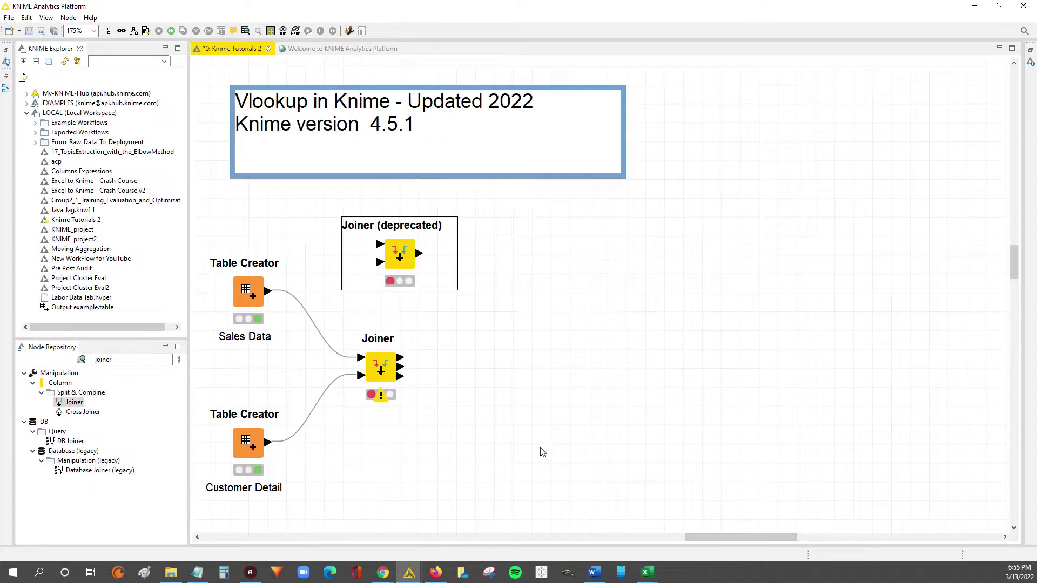
right_click(249, 284)
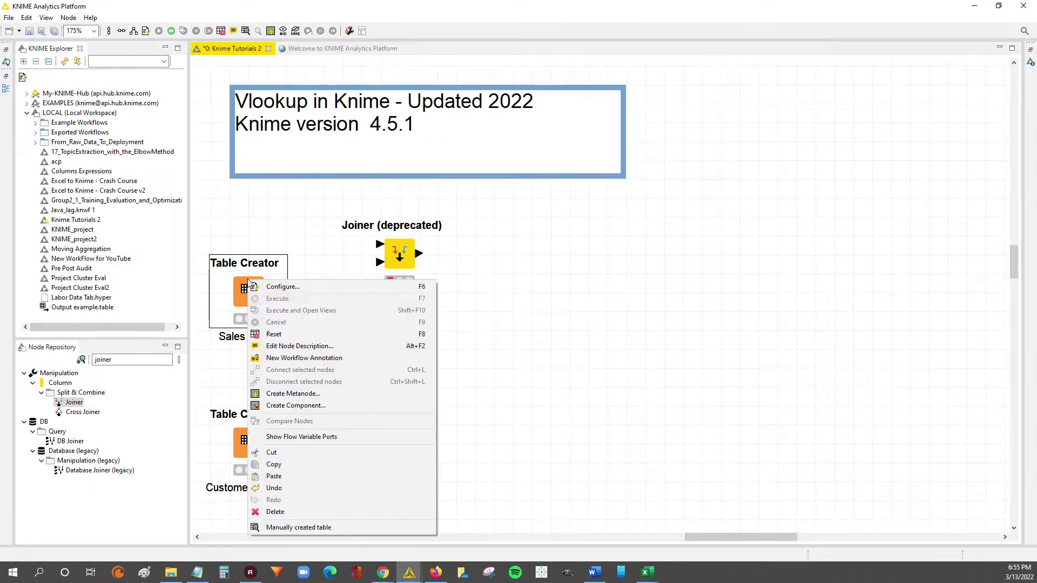
click(312, 530)
right_click(248, 456)
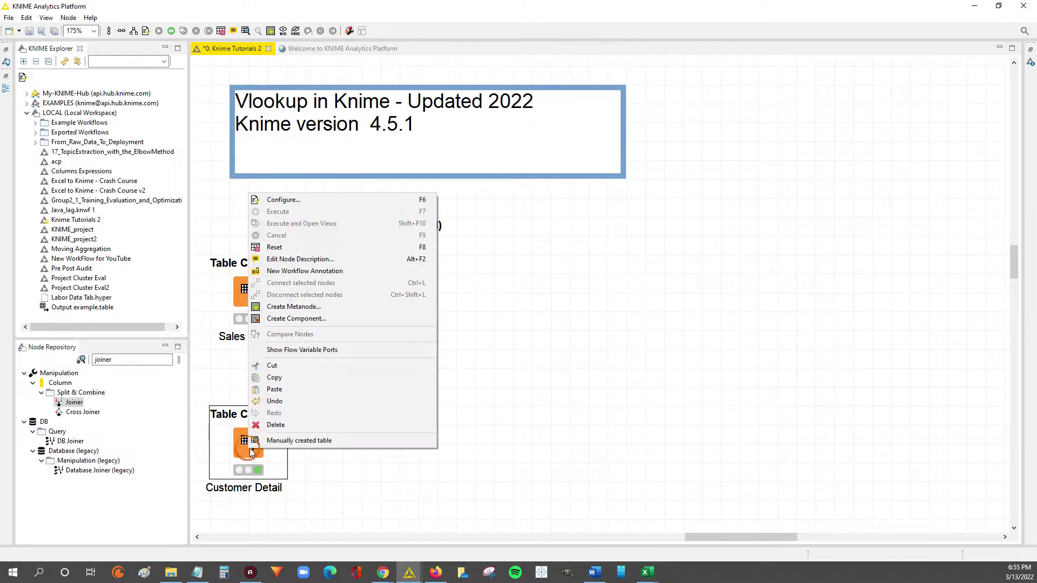
click(283, 440)
mouse_move(409, 573)
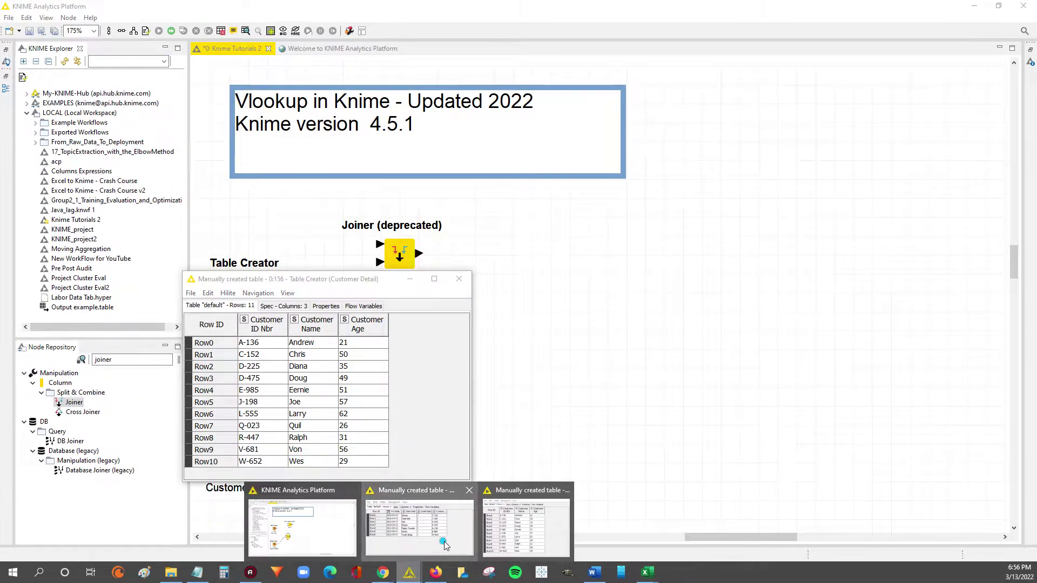
Increase the Sales Data table's font size twice and wrap its column headers.
click(444, 541)
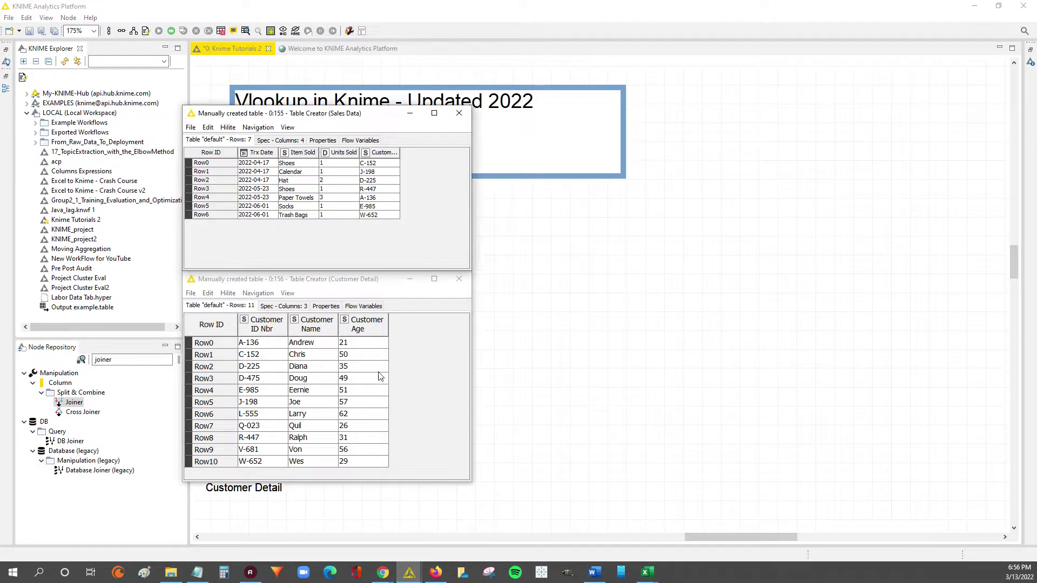
click(287, 128)
click(324, 170)
click(288, 128)
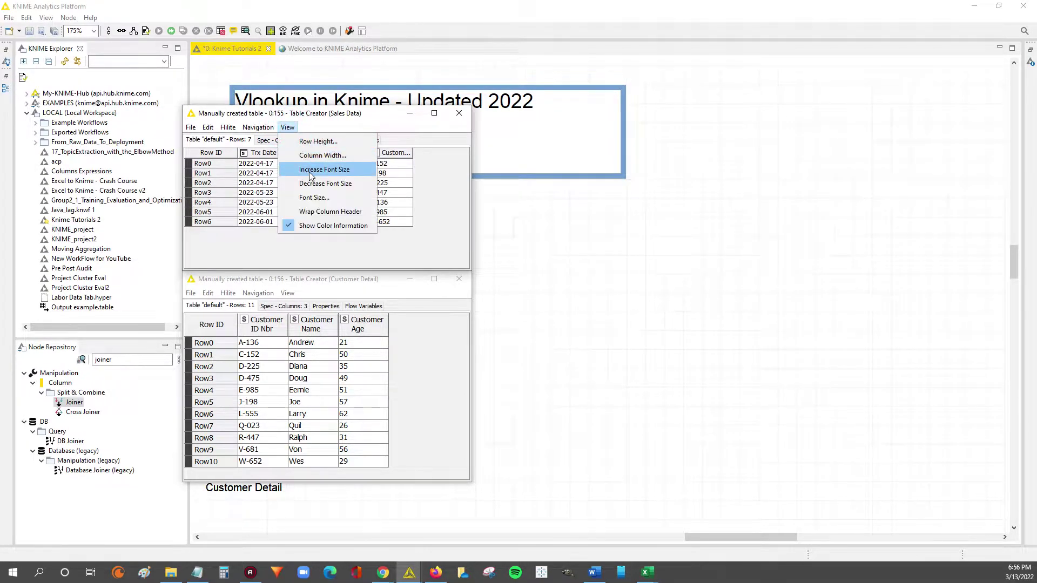
click(324, 169)
click(287, 128)
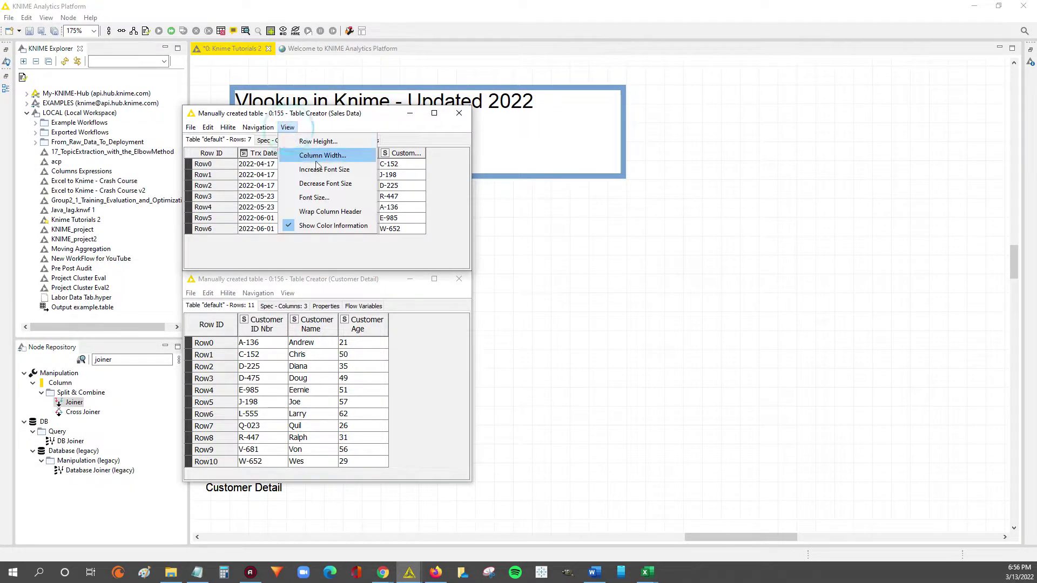
click(321, 212)
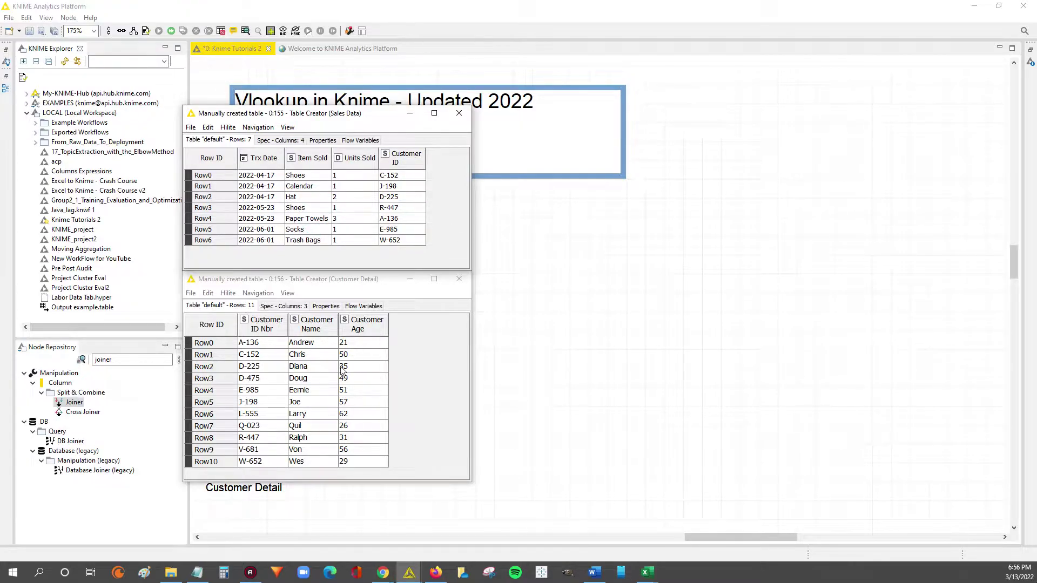
View the Sales Data node's manually created table once more, then close it.
click(510, 258)
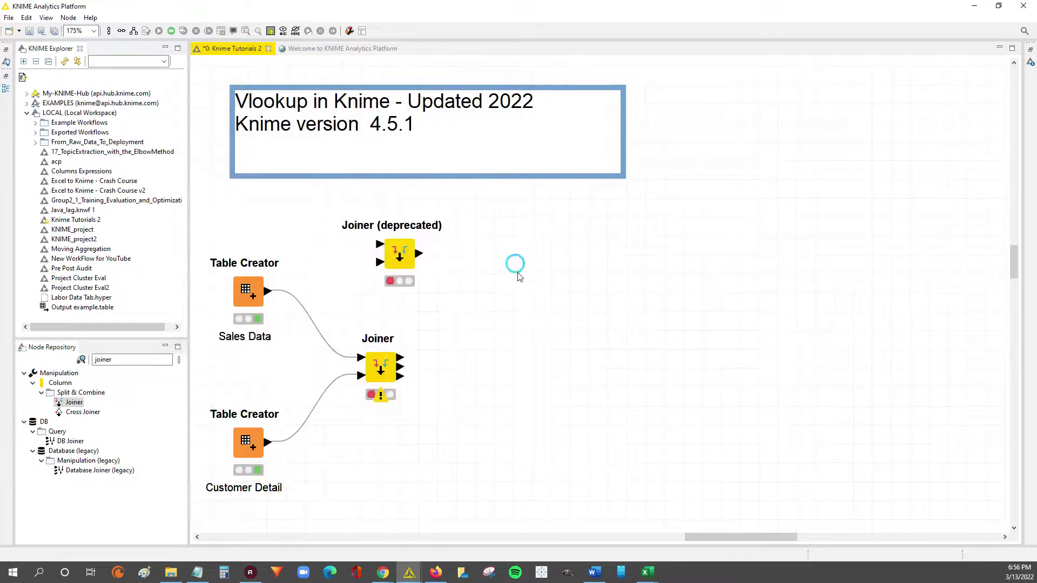
click(244, 290)
right_click(244, 290)
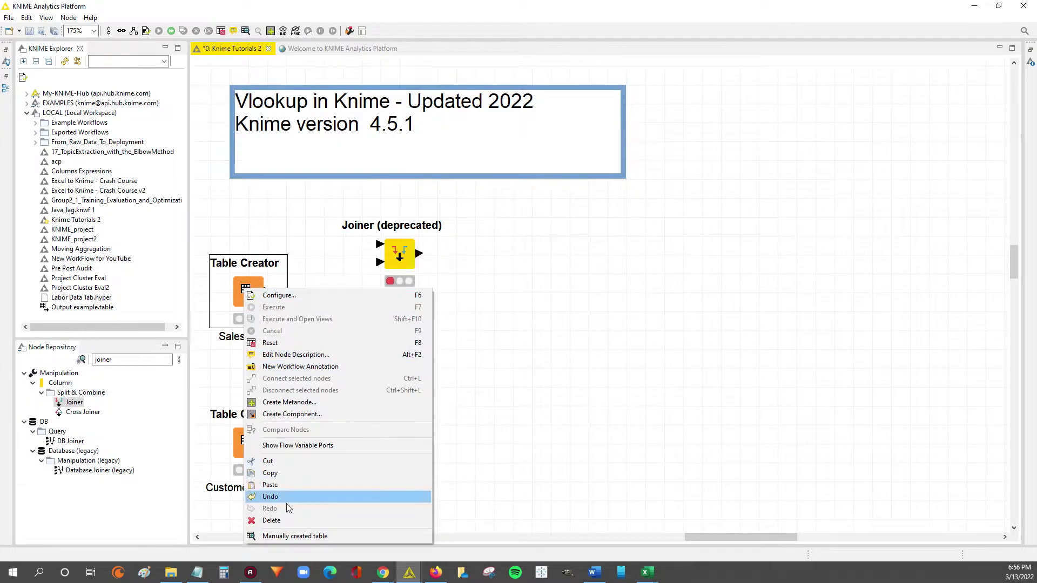
click(295, 536)
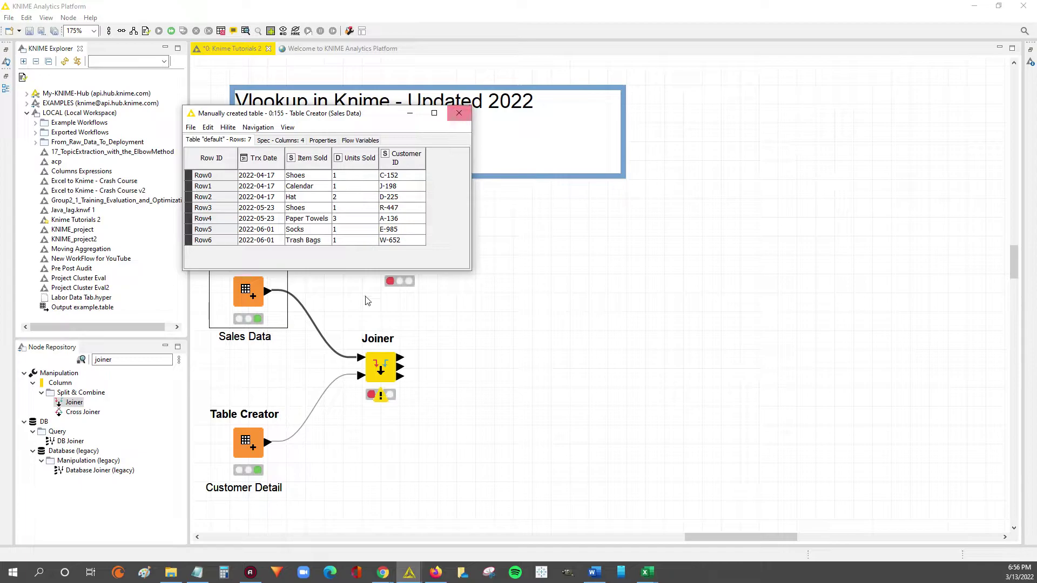
click(316, 378)
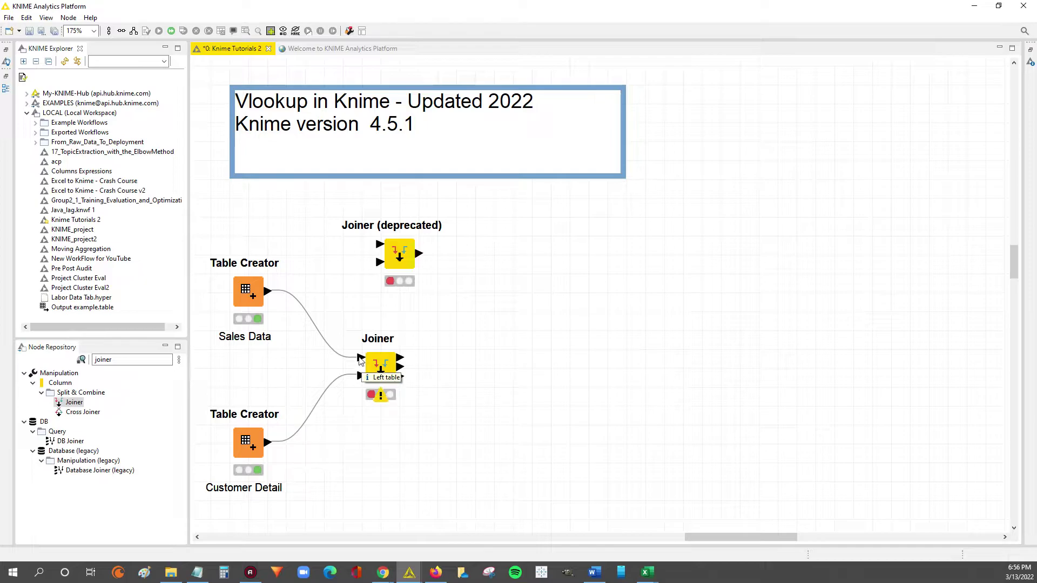
Clear the 'joiner' text from the Node Repository search box.
click(121, 360)
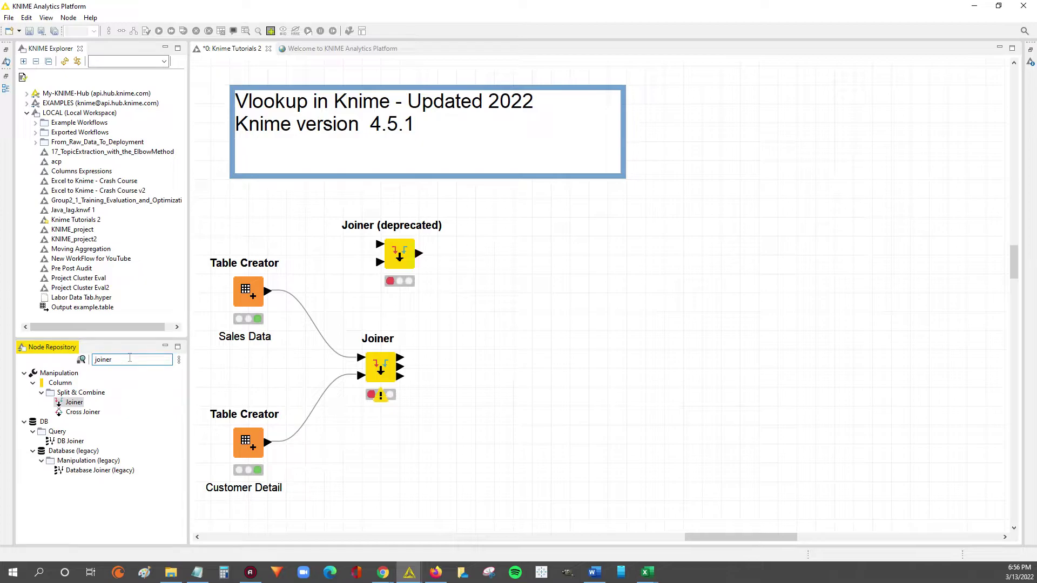
key(ctrl+a)
key(BackSpace)
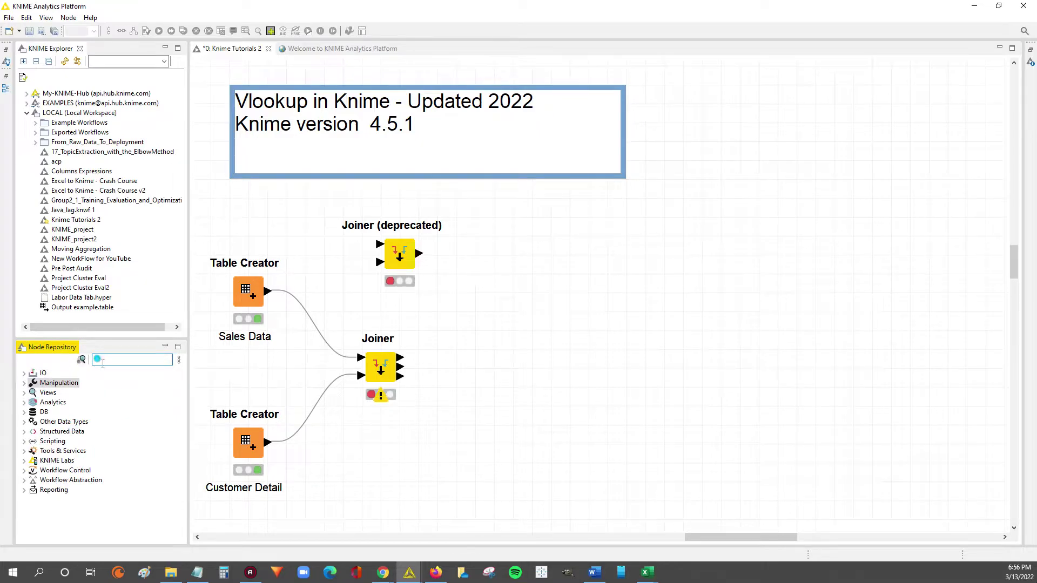
Search 'joine', add a new Joiner, and connect Sales Data to its top input and Customer Detail to its bottom.
click(115, 359)
text(joiner)
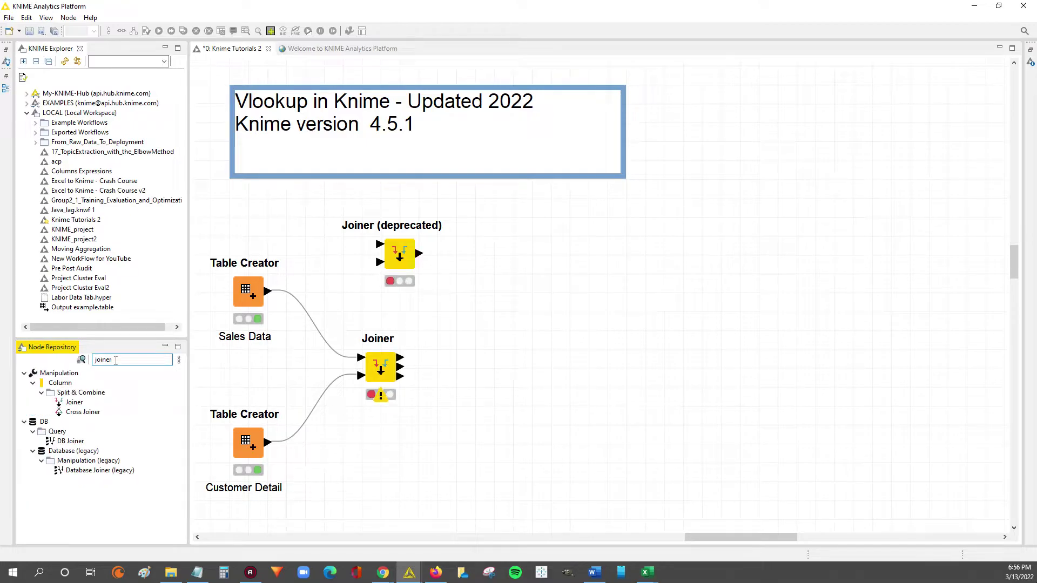
drag(74, 403, 518, 337)
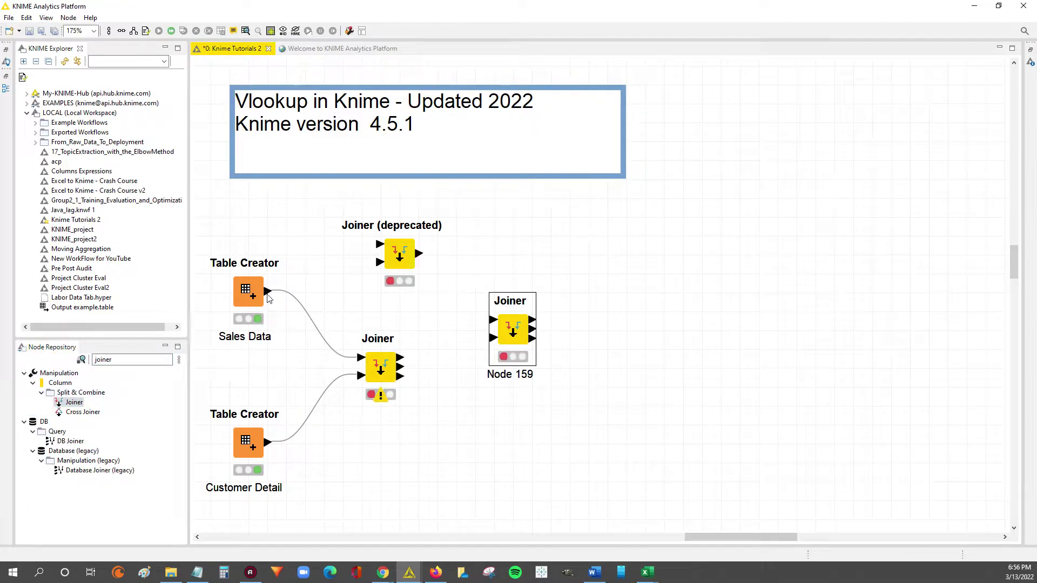
drag(268, 292, 495, 321)
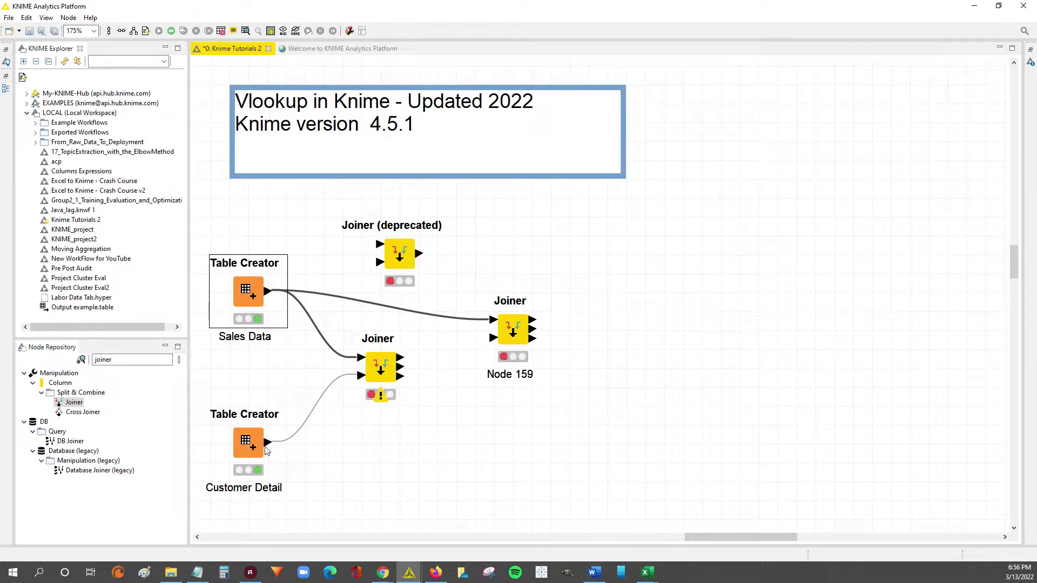
drag(268, 444, 495, 338)
Check the Customer Detail node's table, then close the view.
right_click(247, 444)
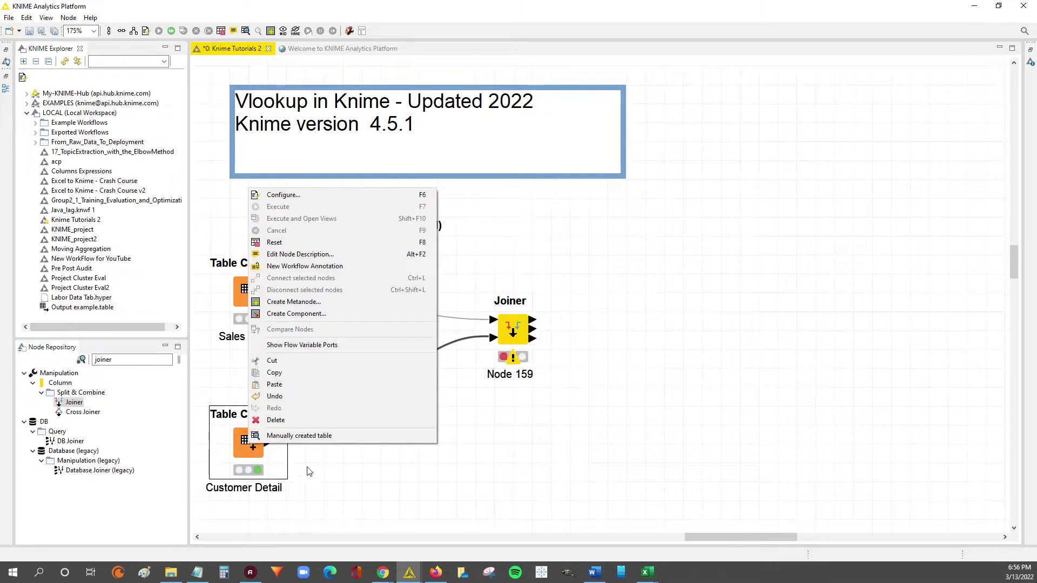
click(311, 438)
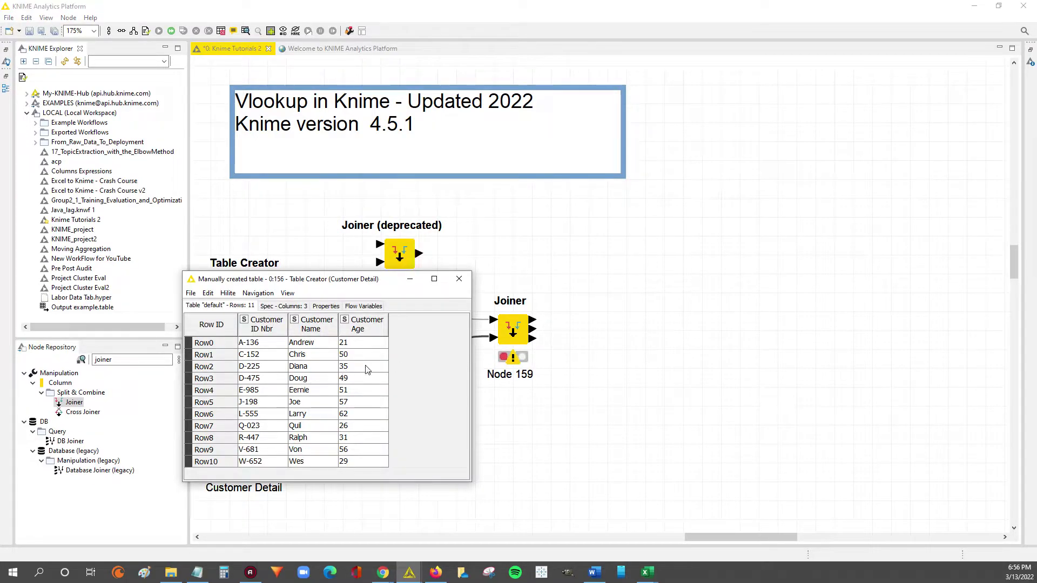
click(459, 279)
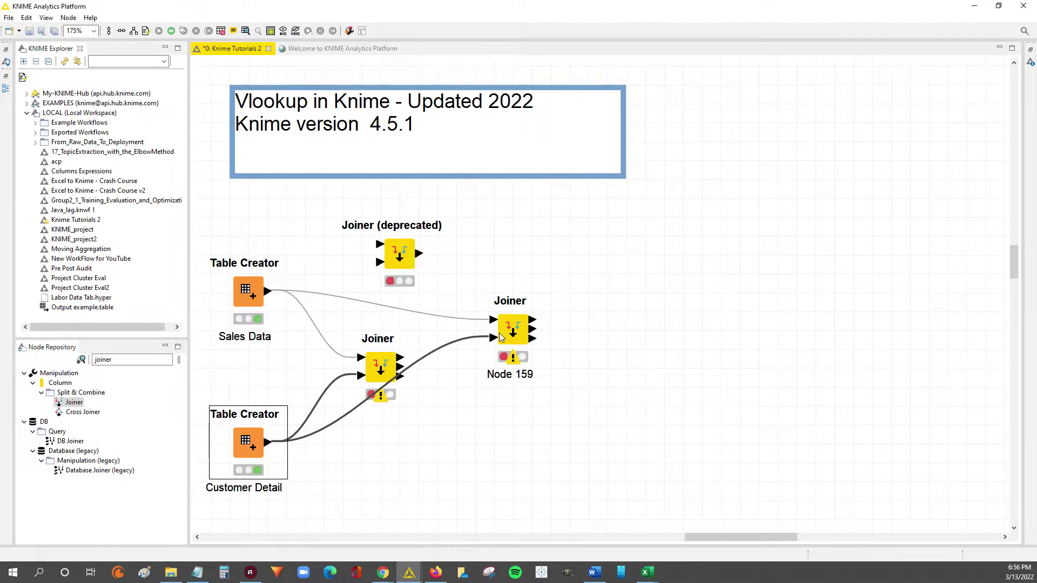
Delete the old Joiner and move the new Joiner into its spot.
click(374, 366)
key(Delete)
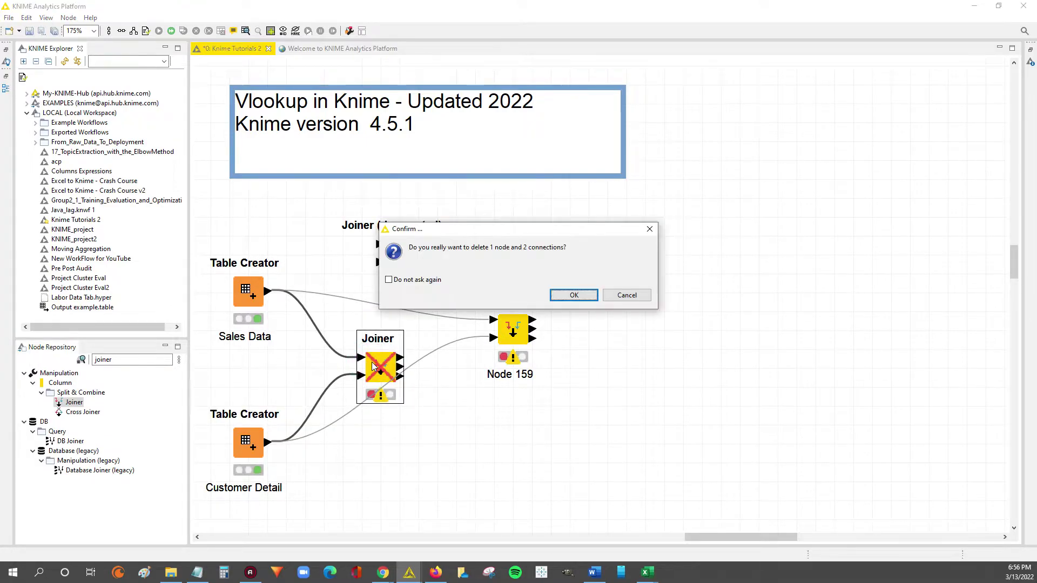
key(Return)
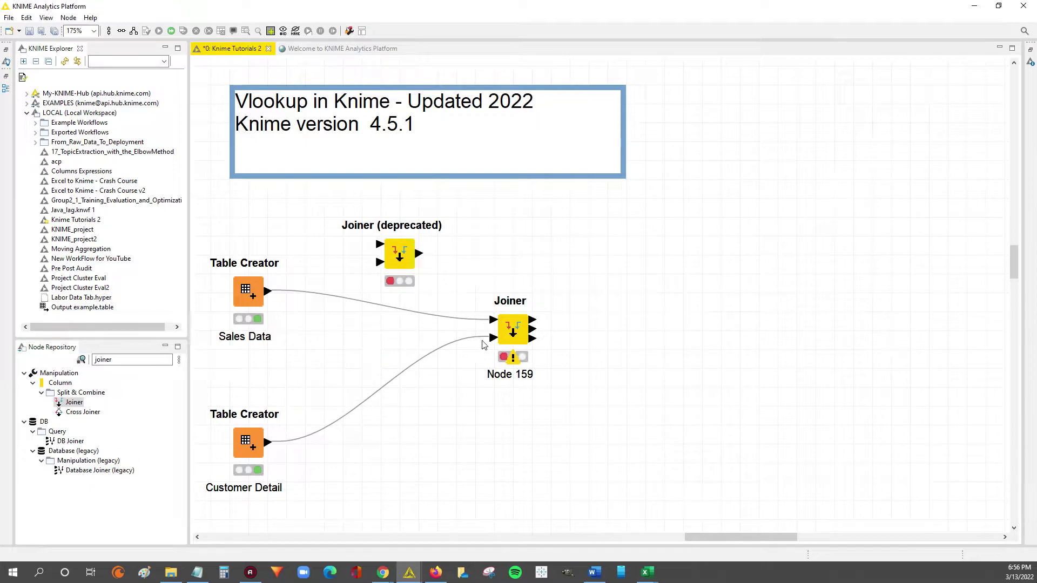
drag(516, 358, 365, 396)
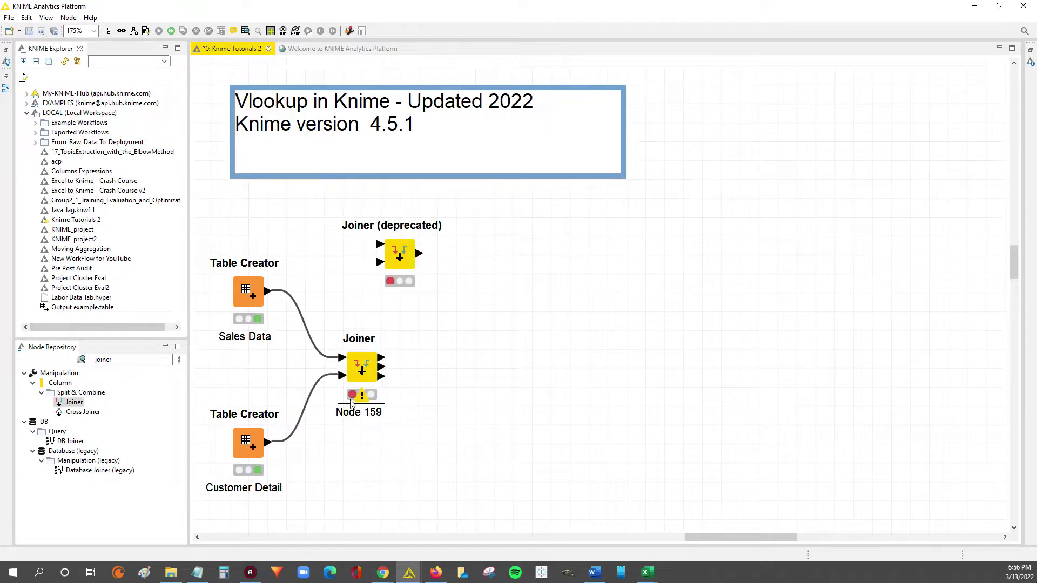
mouse_move(357, 398)
Open the new Joiner's configuration dialog and move it to the left.
double_click(361, 370)
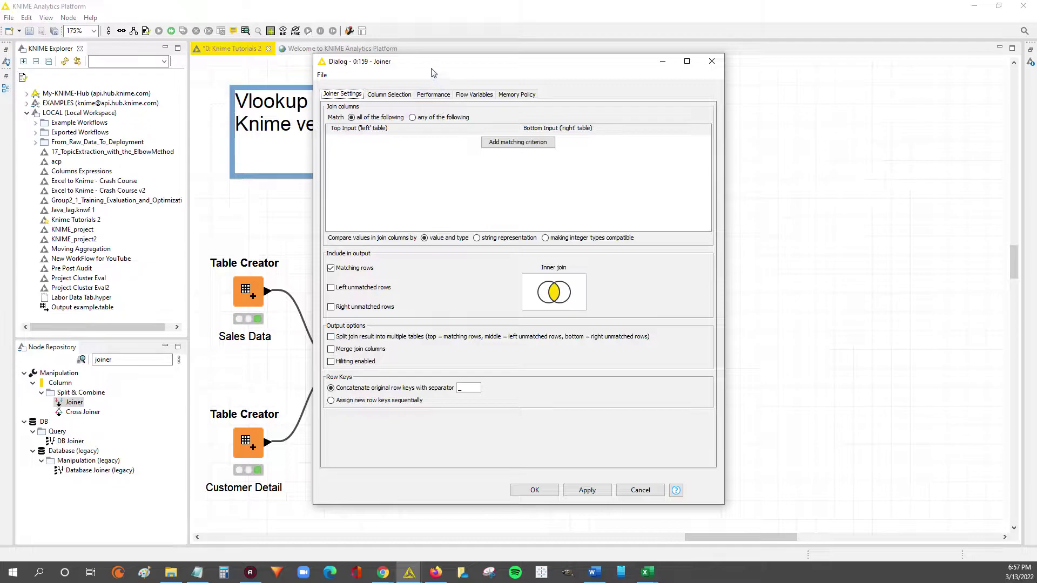
drag(433, 73, 188, 82)
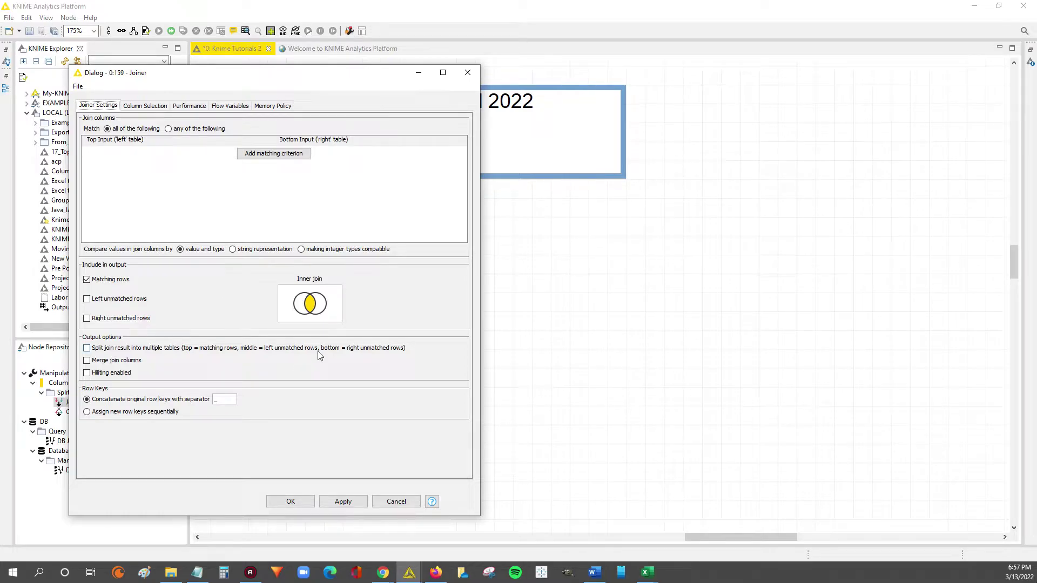
click(218, 184)
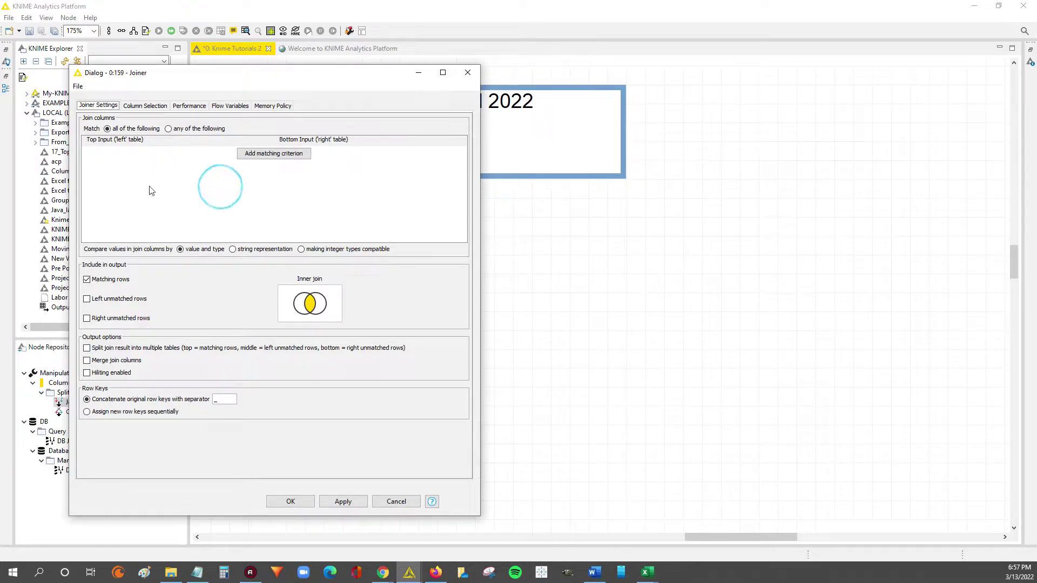
click(121, 184)
click(238, 187)
click(389, 194)
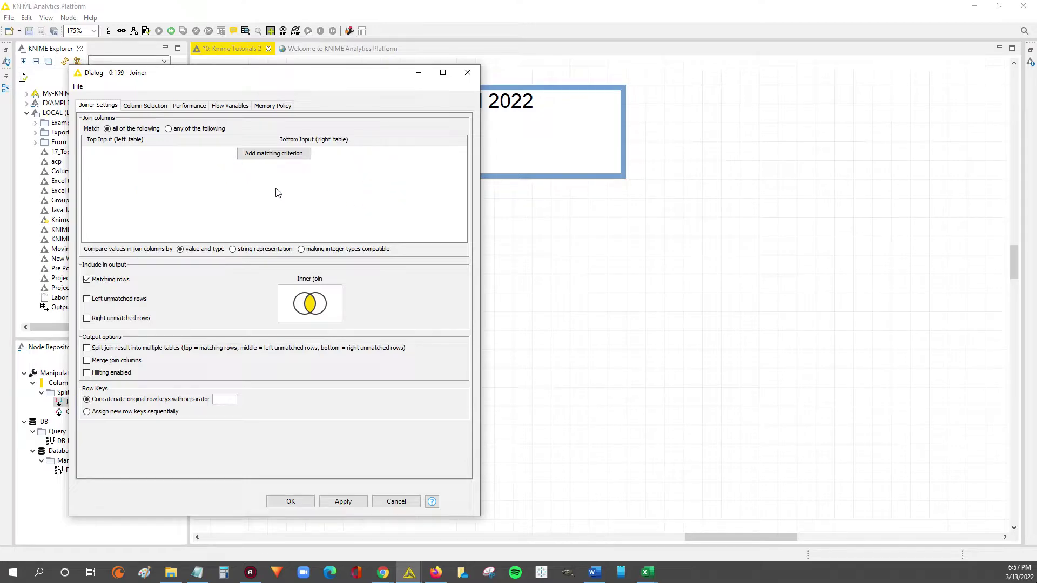
Add a matching criterion pairing Customer ID (left) with Customer ID Nbr (right).
click(256, 156)
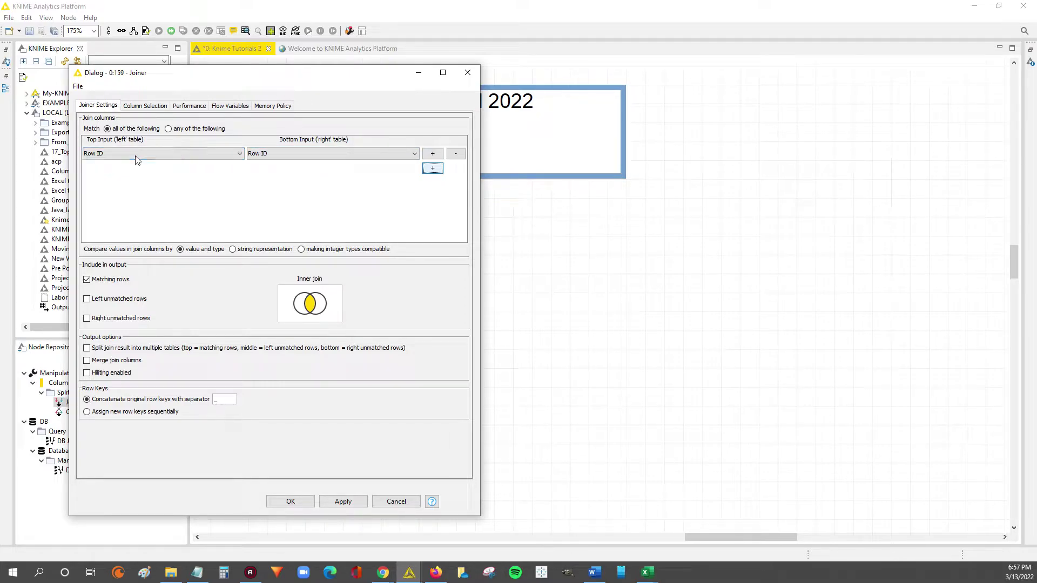
click(120, 155)
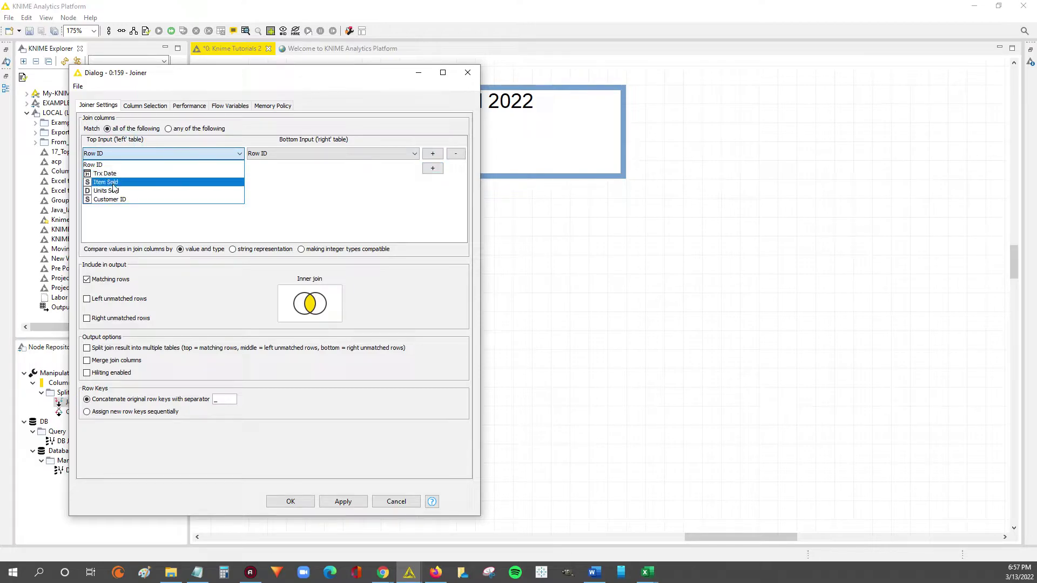
click(116, 200)
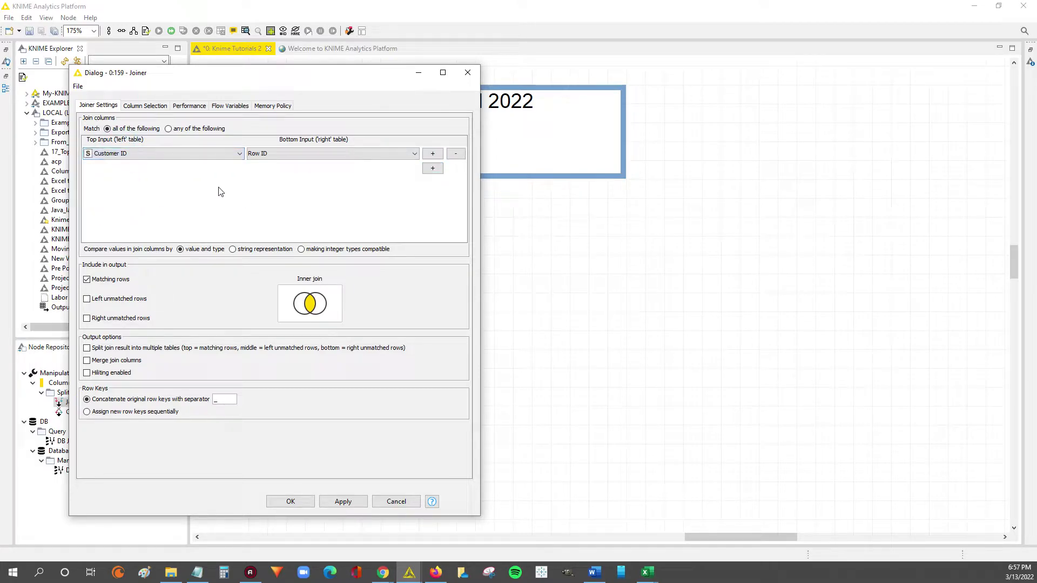
click(292, 154)
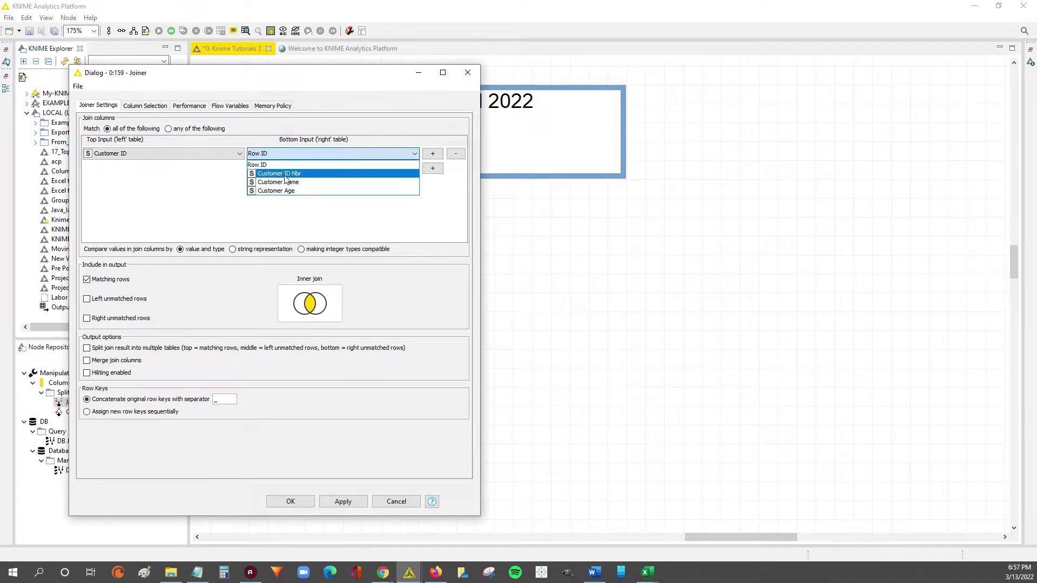
click(285, 174)
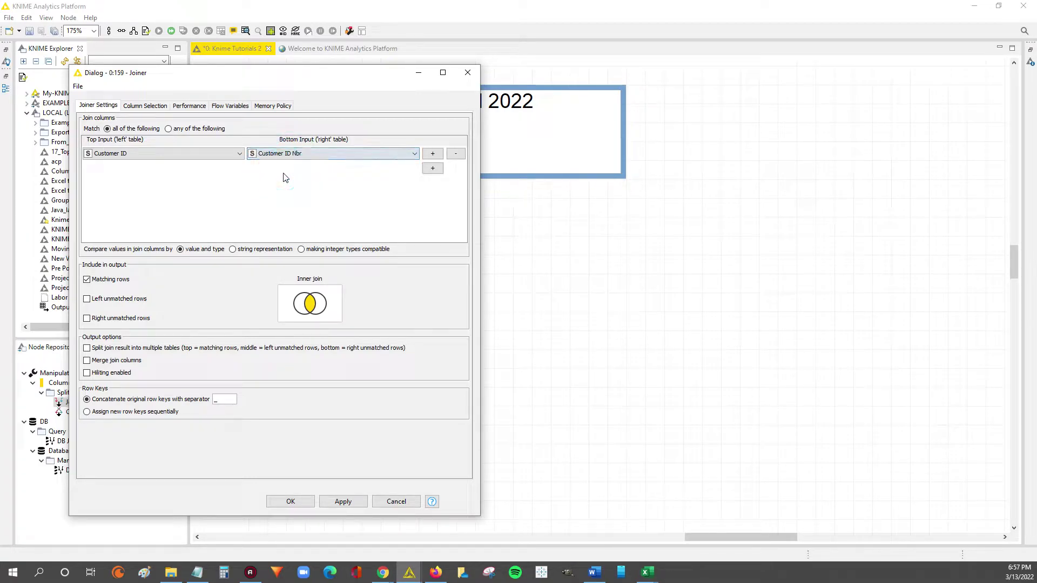
mouse_move(648, 572)
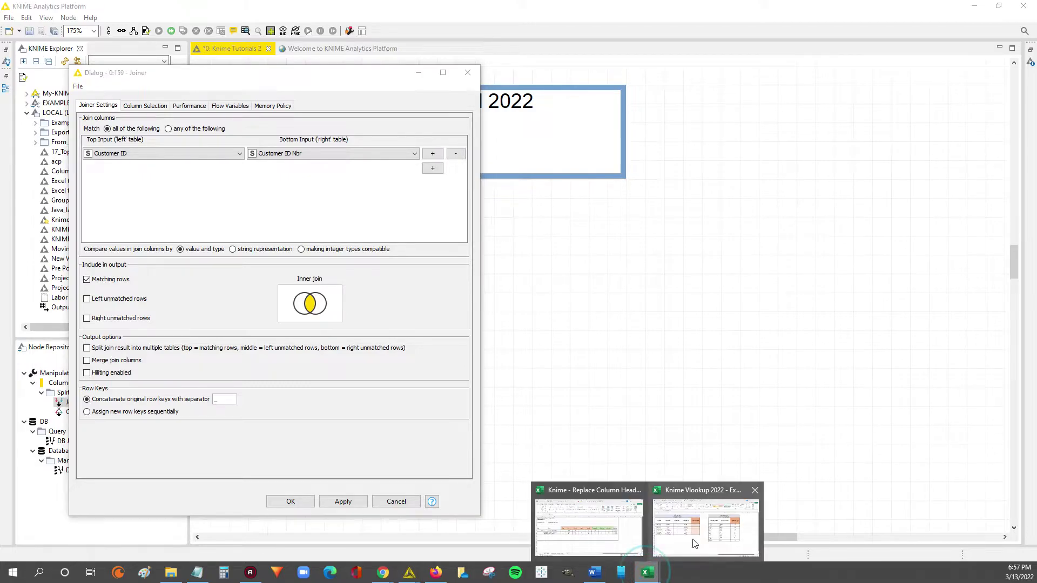
click(696, 540)
click(399, 243)
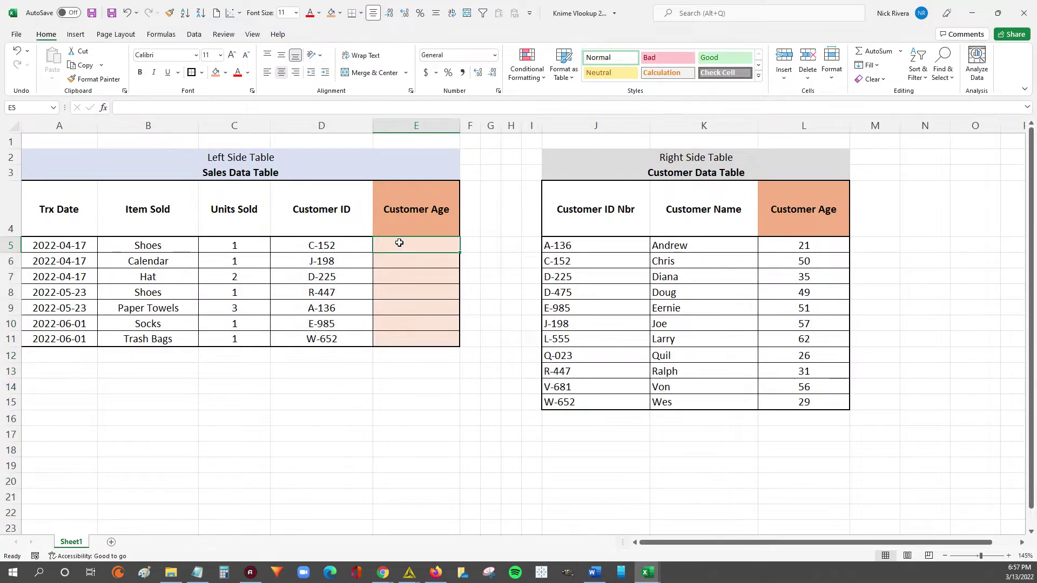
text(=vlookup()
key(ctrl+a)
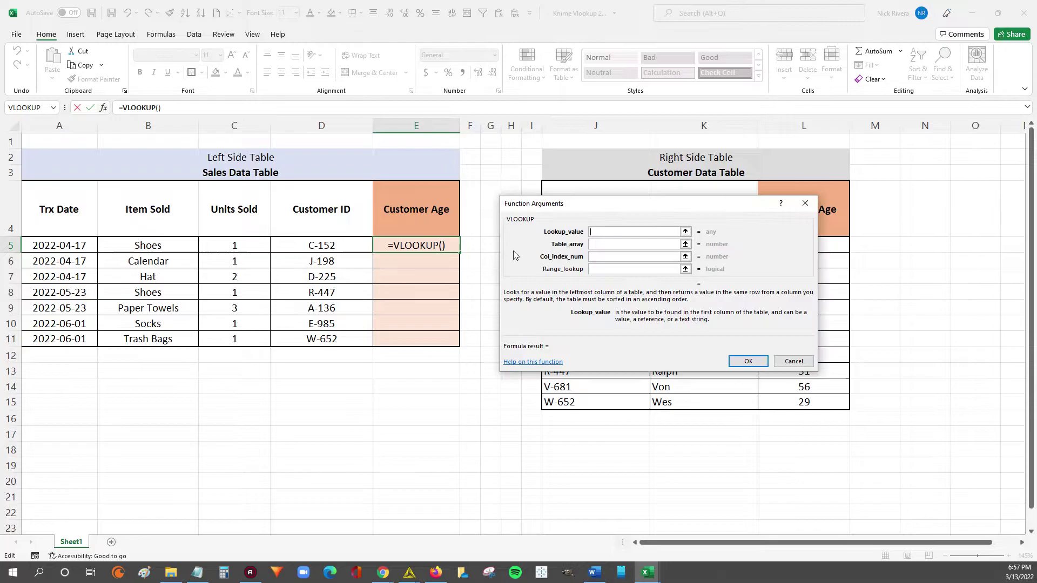
drag(633, 208, 447, 346)
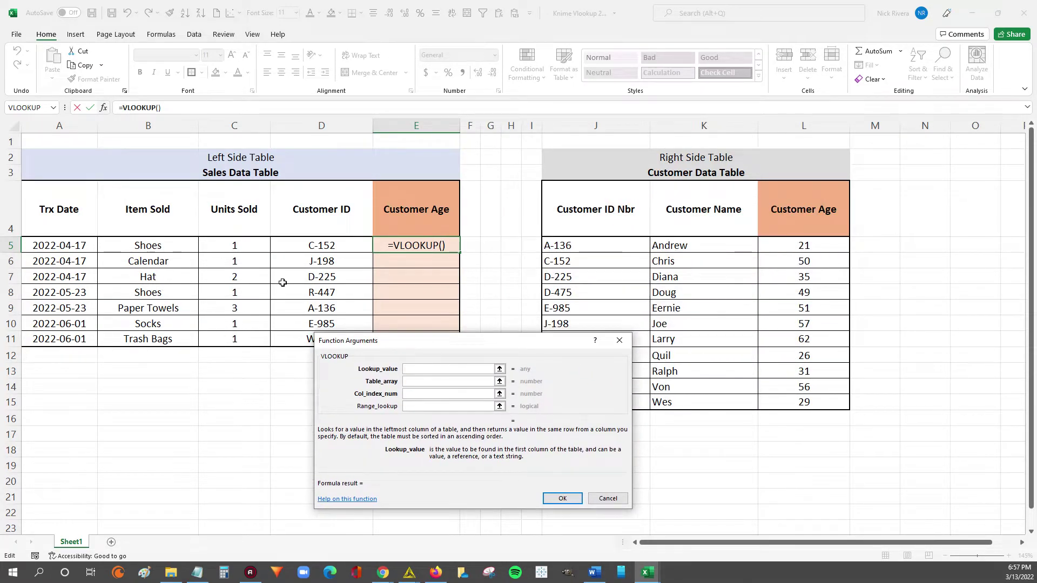
click(315, 246)
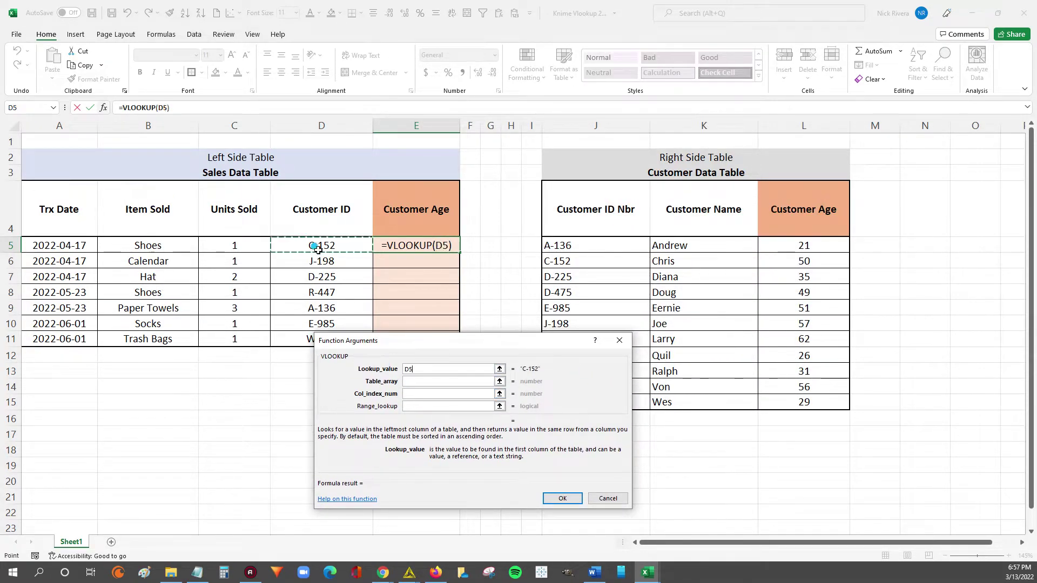
click(411, 382)
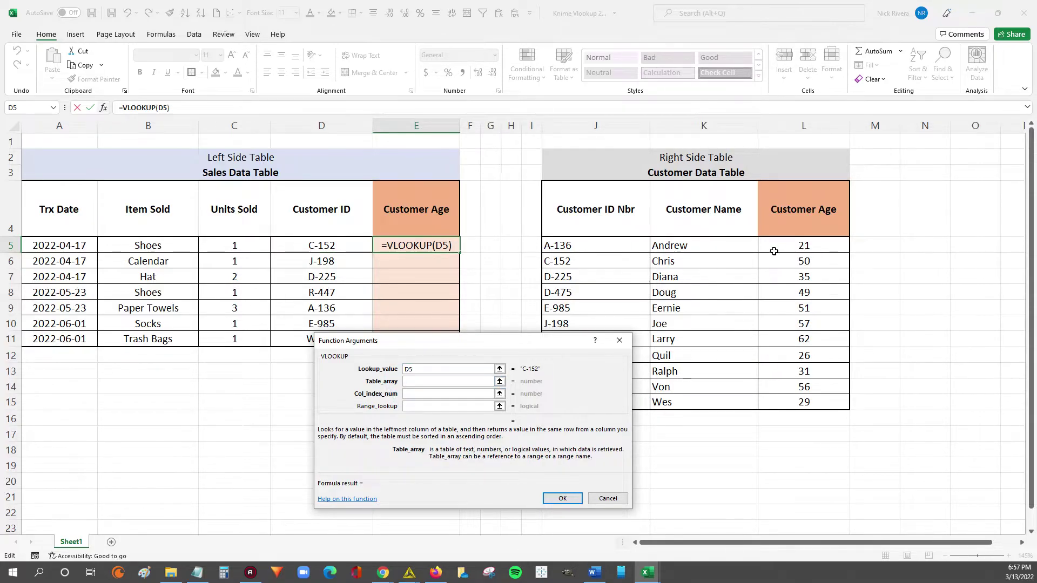
drag(777, 247, 781, 293)
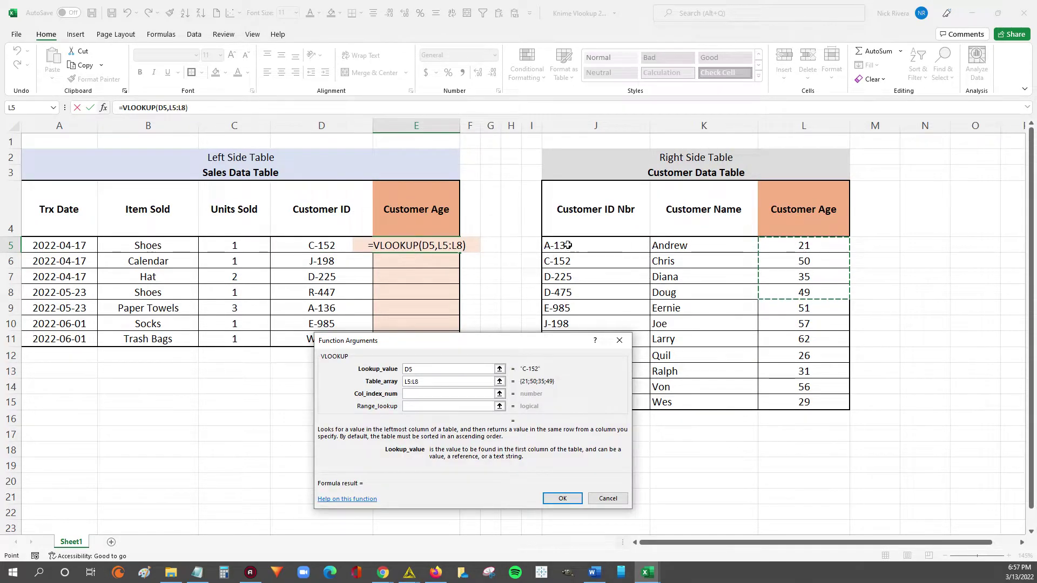
drag(568, 246, 590, 408)
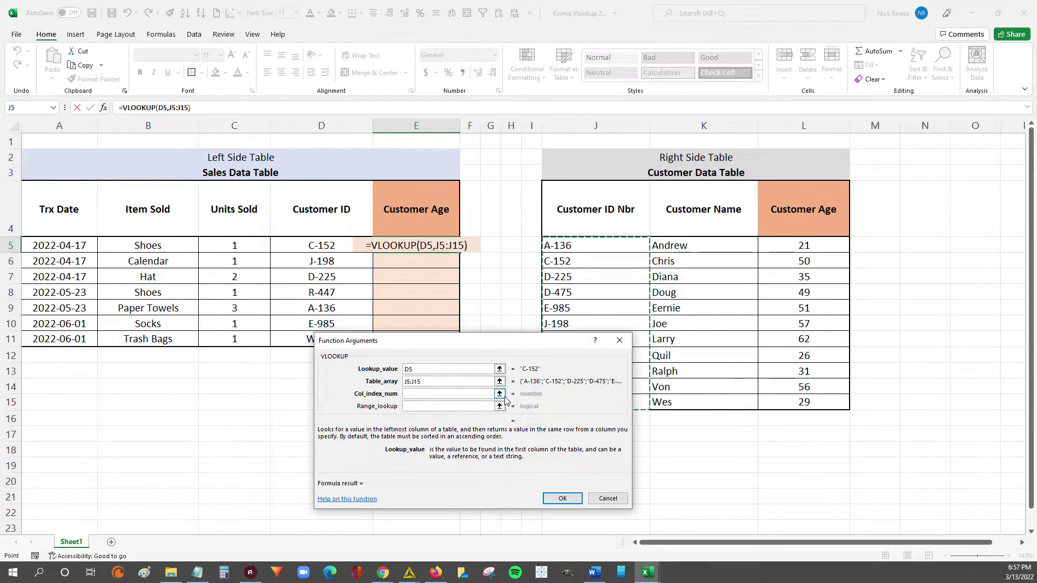
click(420, 370)
click(426, 381)
click(427, 370)
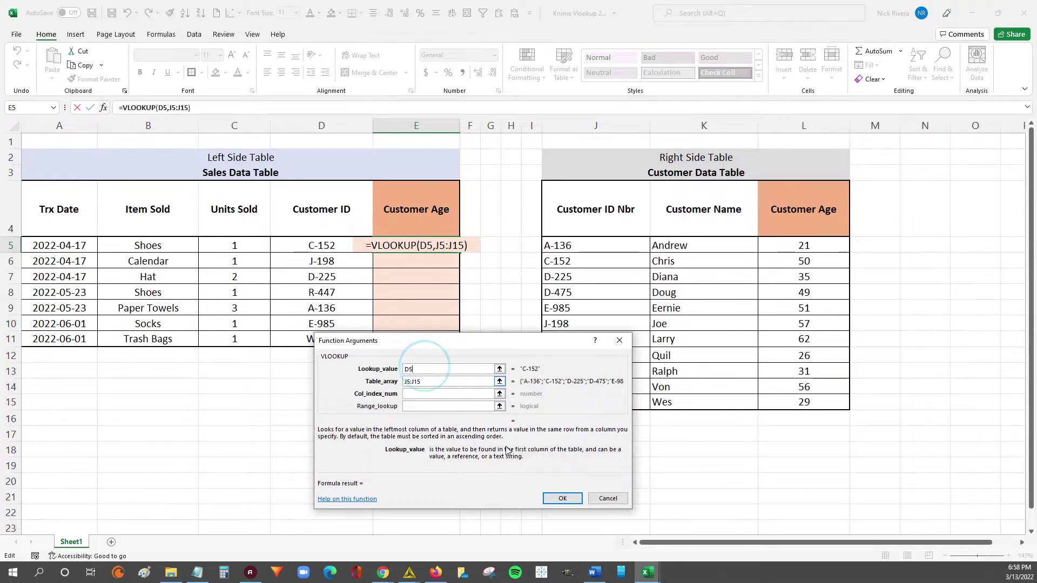
click(608, 499)
mouse_move(409, 572)
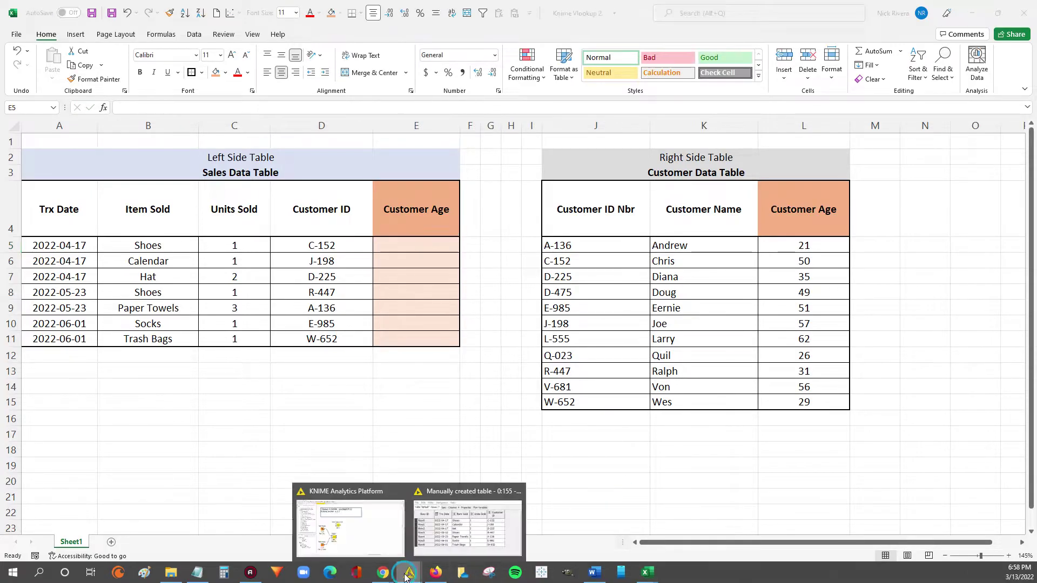
Back in the Joiner settings, review the join column choices, keeping Customer ID Nbr on the right.
click(357, 540)
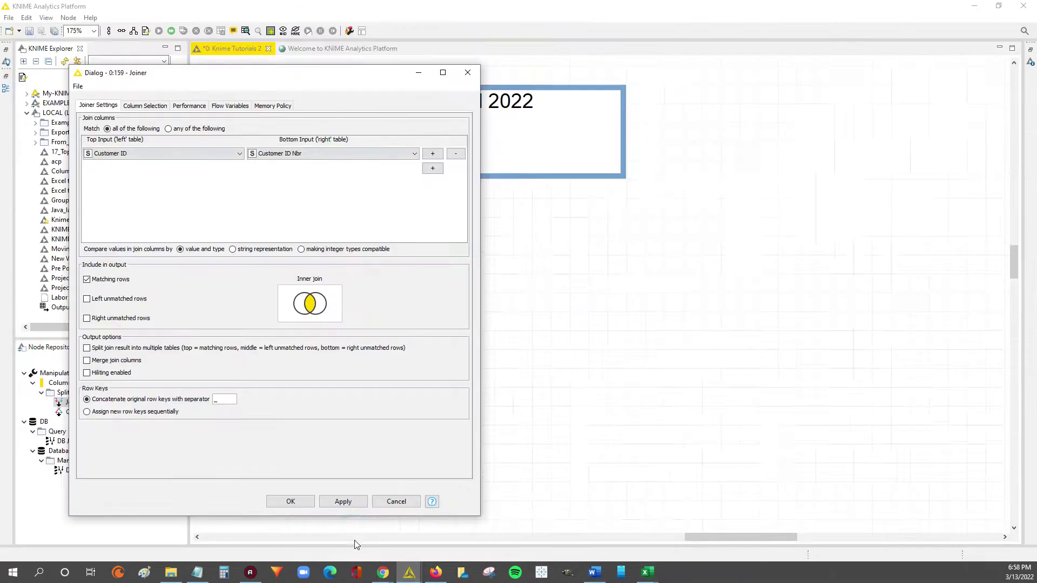
click(186, 157)
click(186, 156)
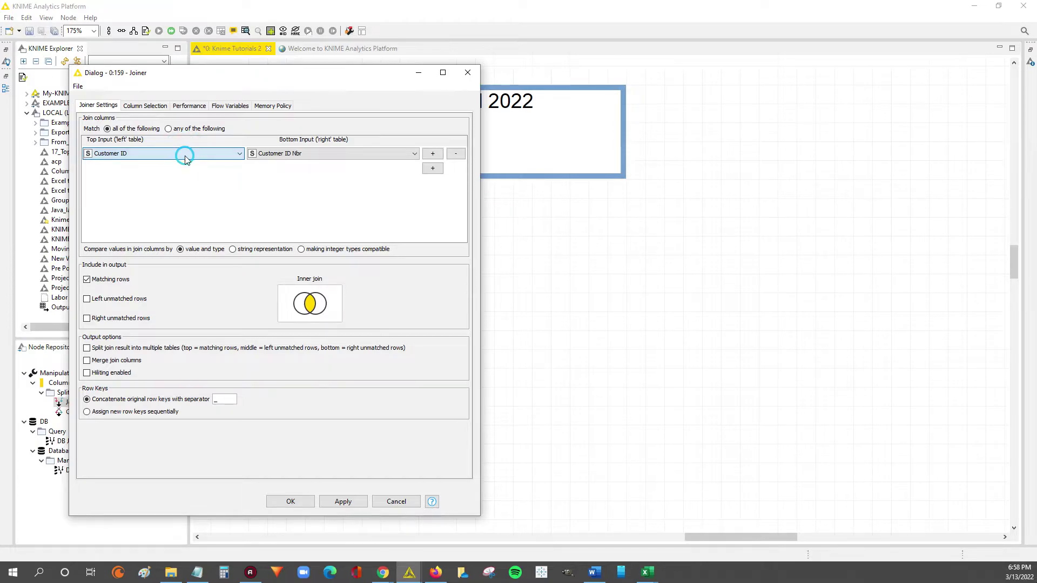
click(267, 155)
click(267, 156)
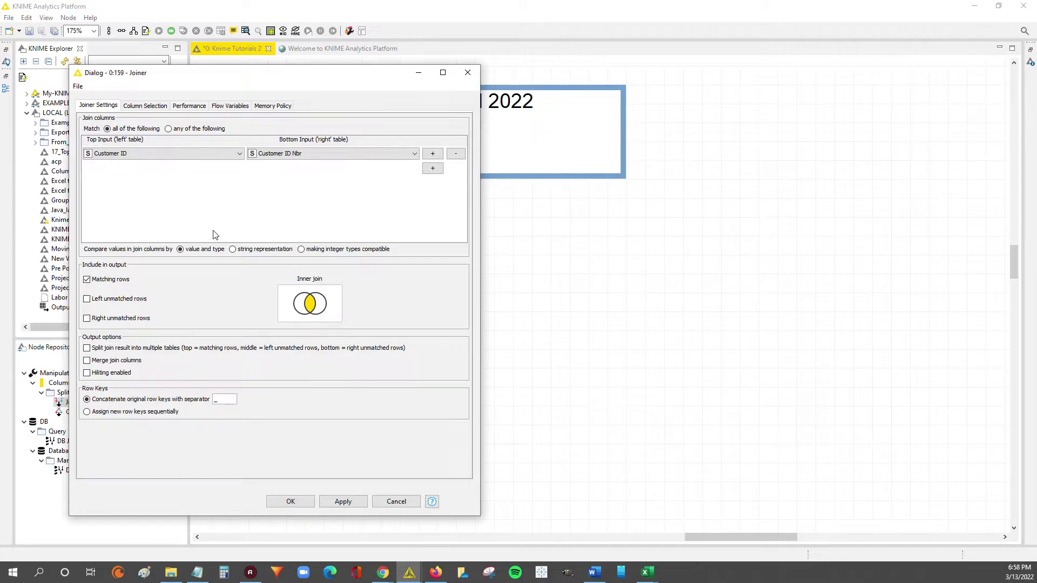
Add a second Row ID join pair, inspect its column options, then remove it.
click(432, 169)
click(285, 169)
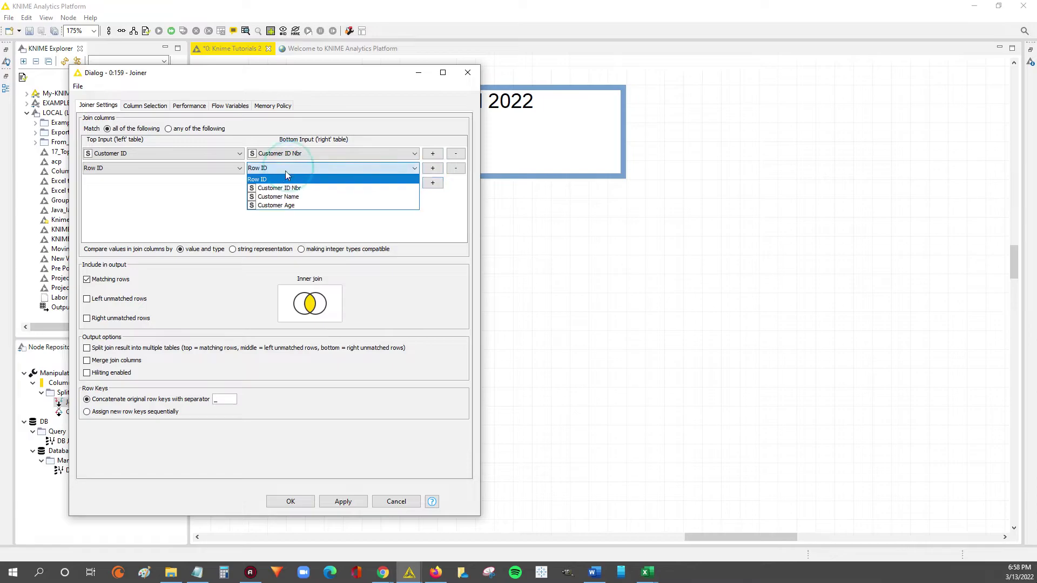
click(183, 169)
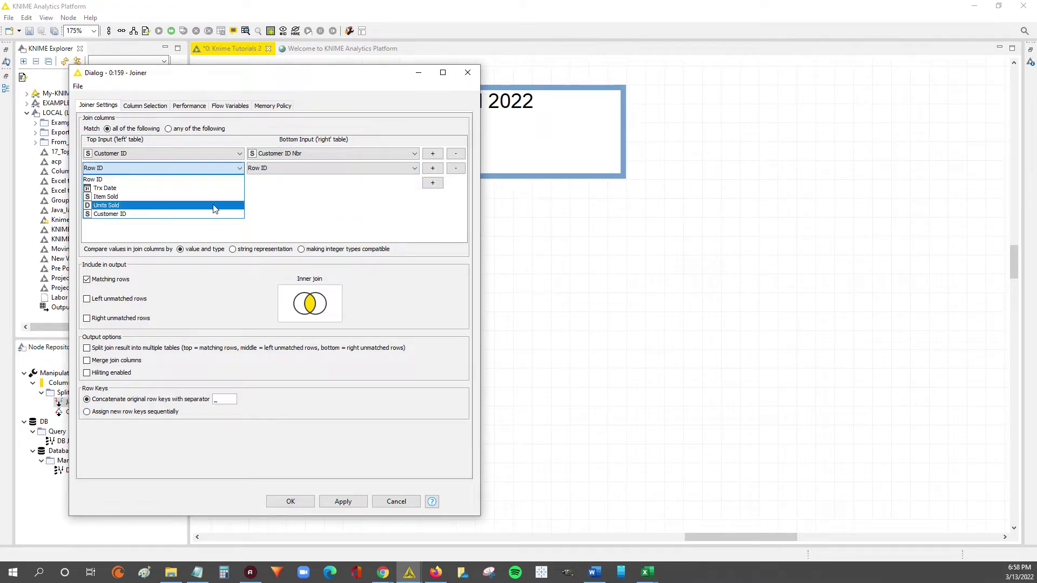
click(295, 205)
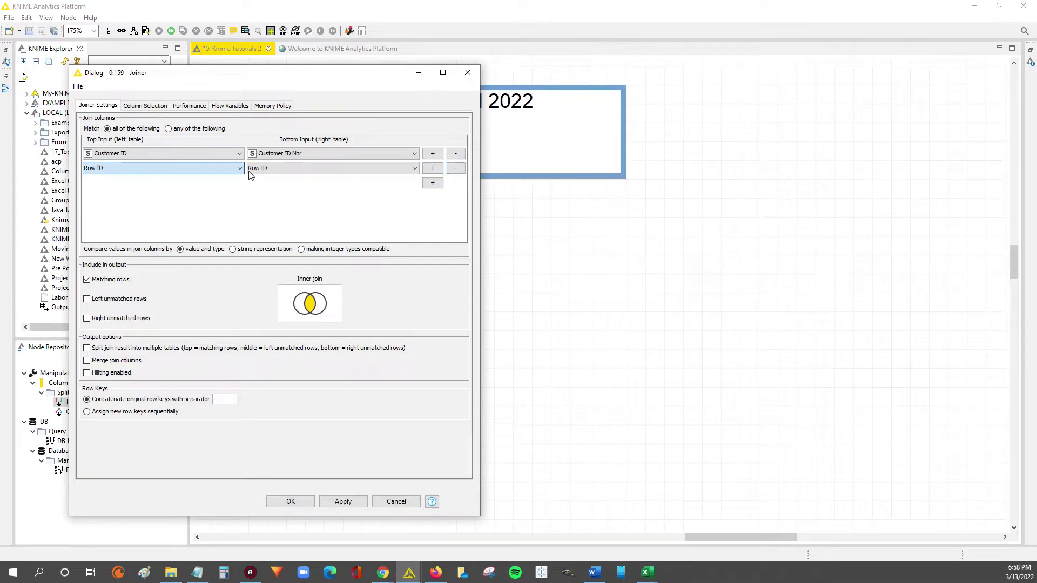
click(456, 168)
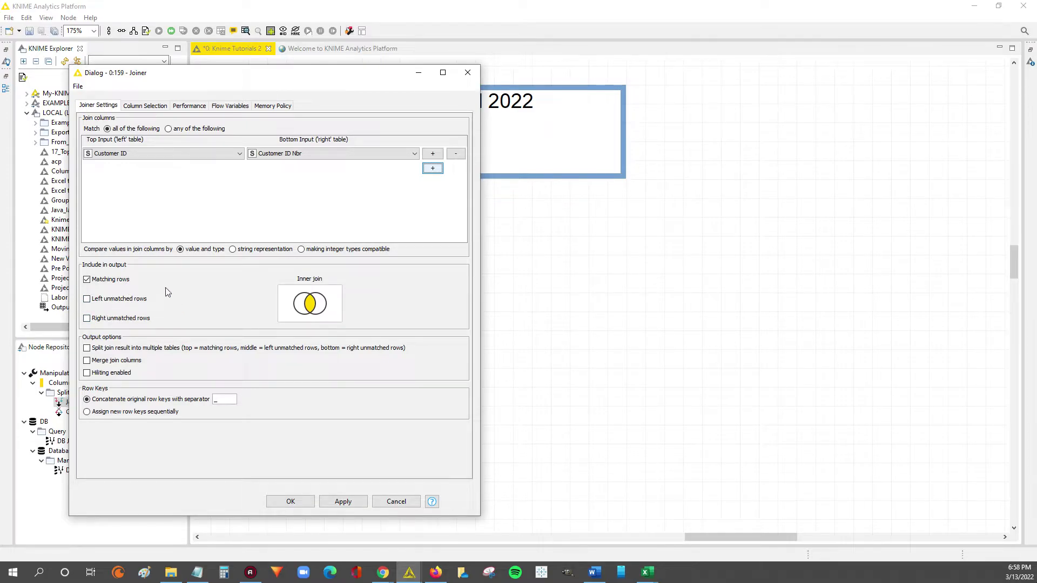
click(100, 281)
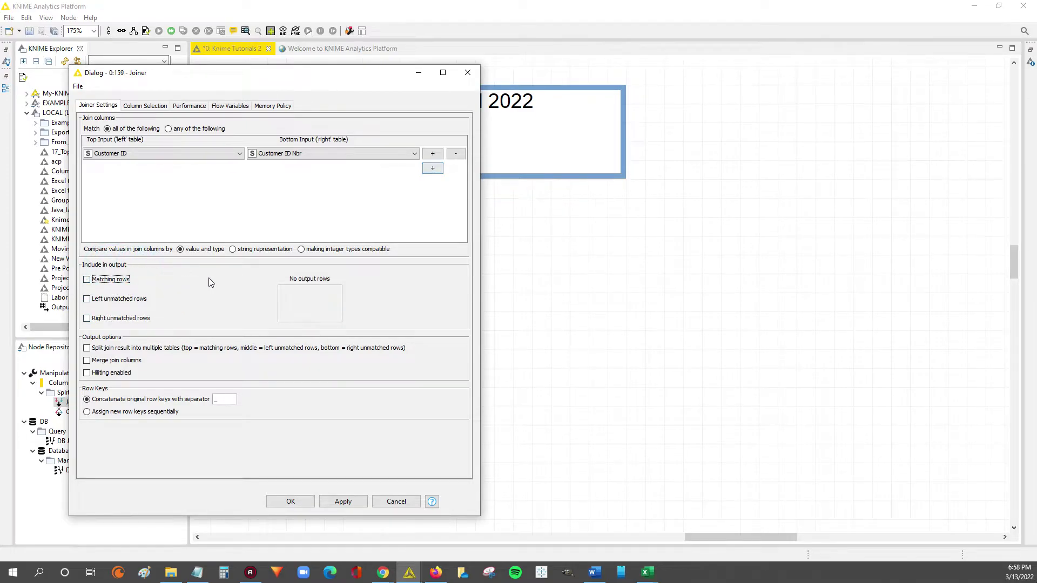
click(111, 281)
click(116, 302)
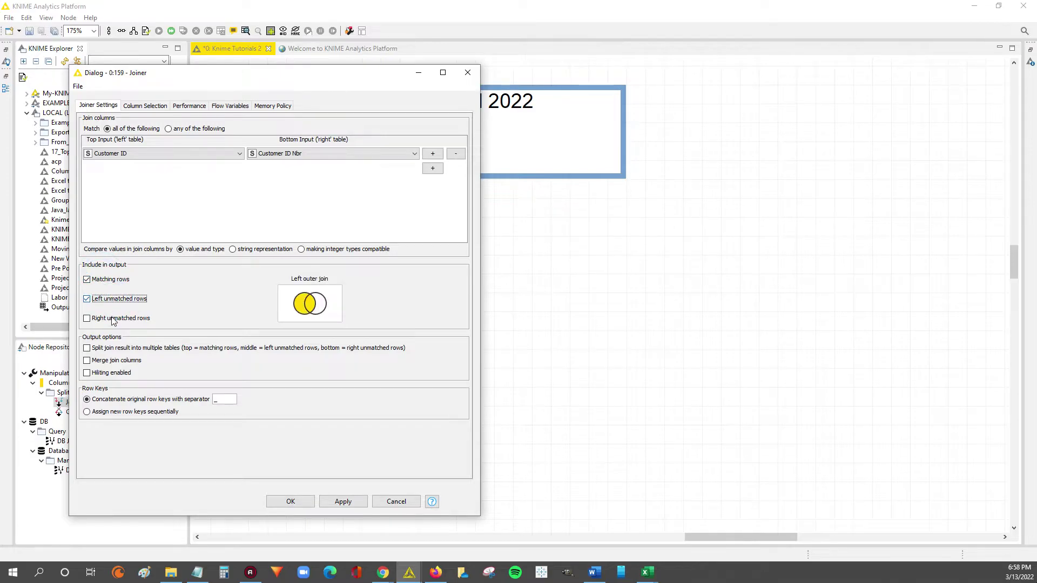
click(112, 319)
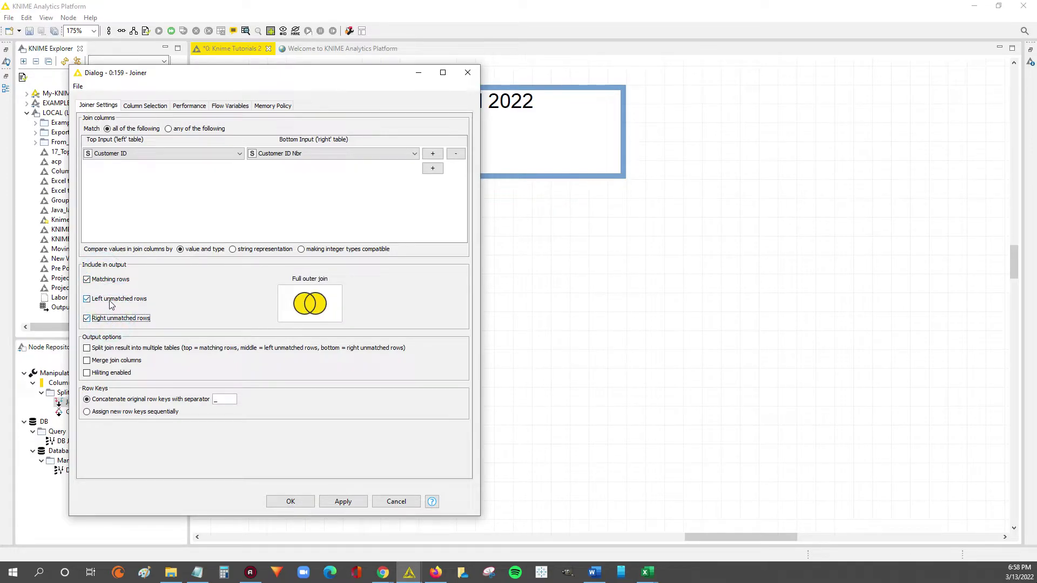
click(111, 300)
click(112, 319)
click(101, 280)
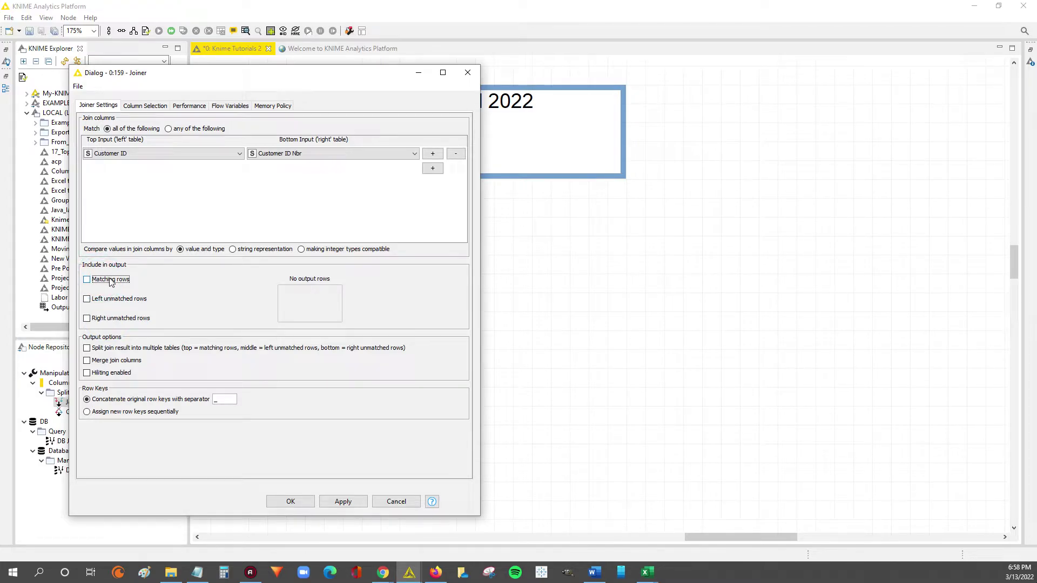
click(111, 280)
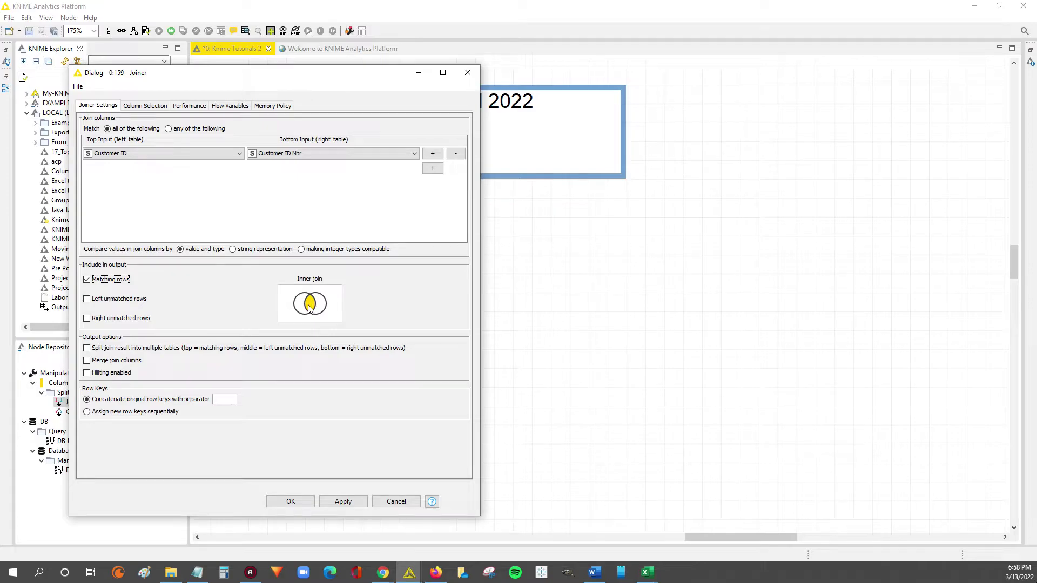
click(648, 572)
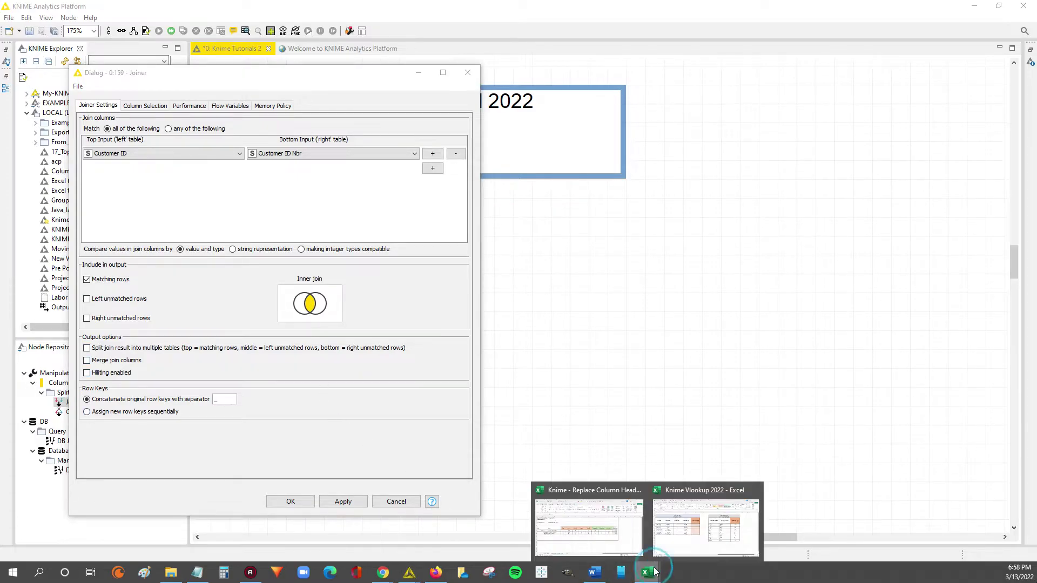
click(607, 542)
click(904, 69)
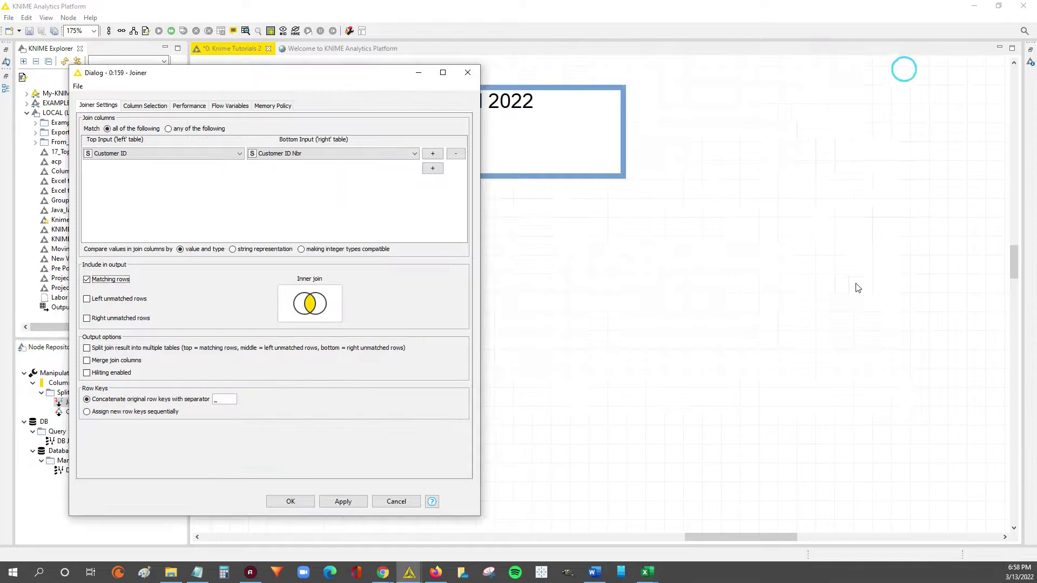
click(647, 572)
click(705, 532)
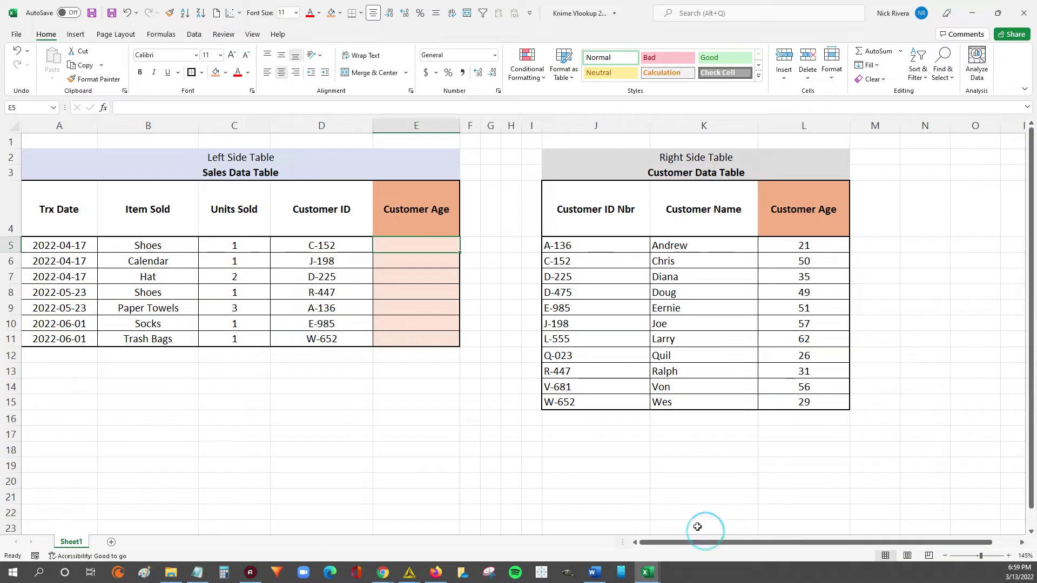
click(250, 288)
ctrl+click(695, 289)
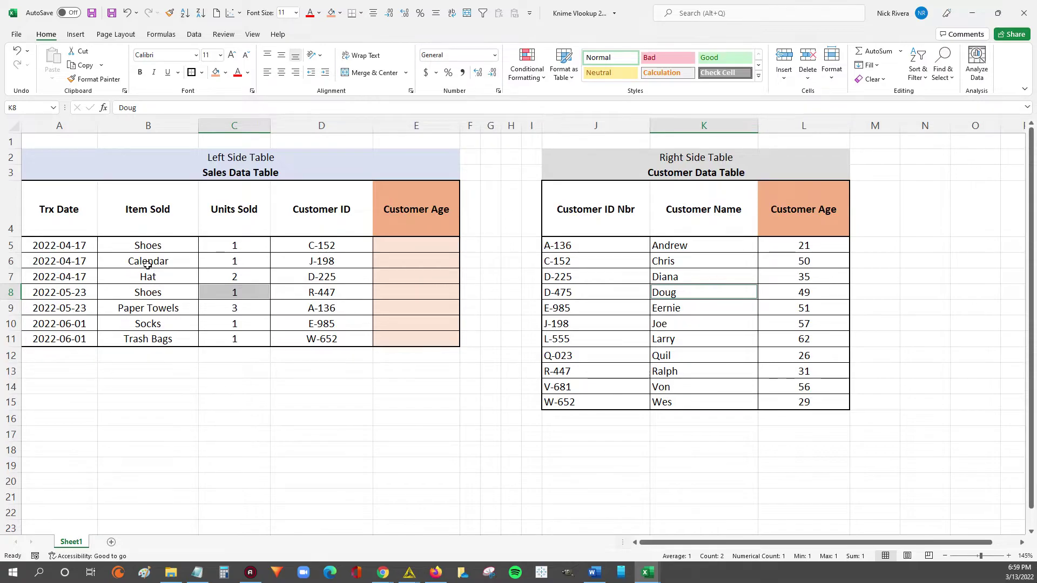
drag(148, 265, 548, 310)
click(286, 284)
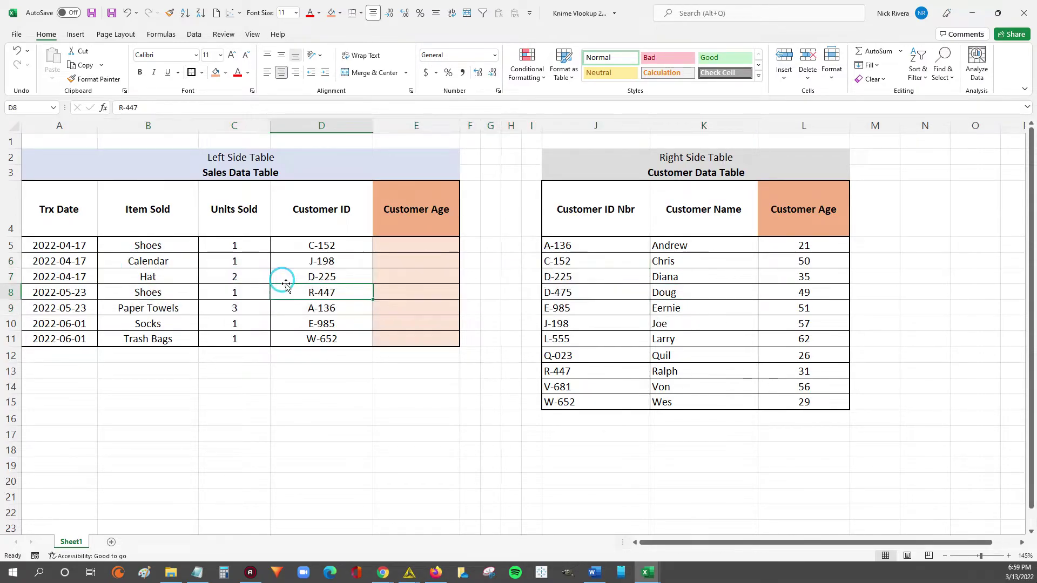
ctrl+click(594, 287)
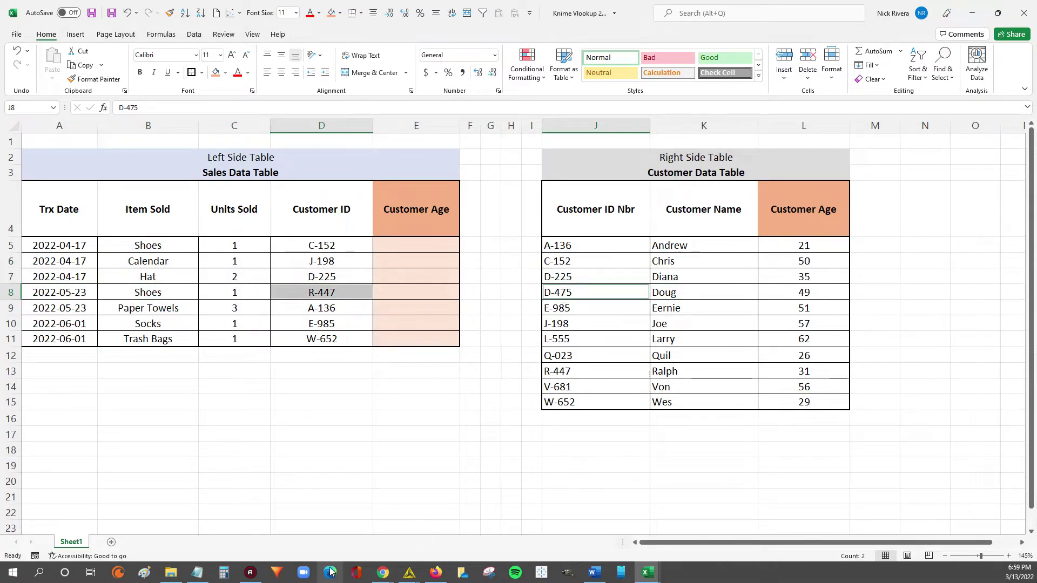
Tick 'Left unmatched rows' in the Joiner settings to get a left outer join.
mouse_move(410, 571)
mouse_move(403, 541)
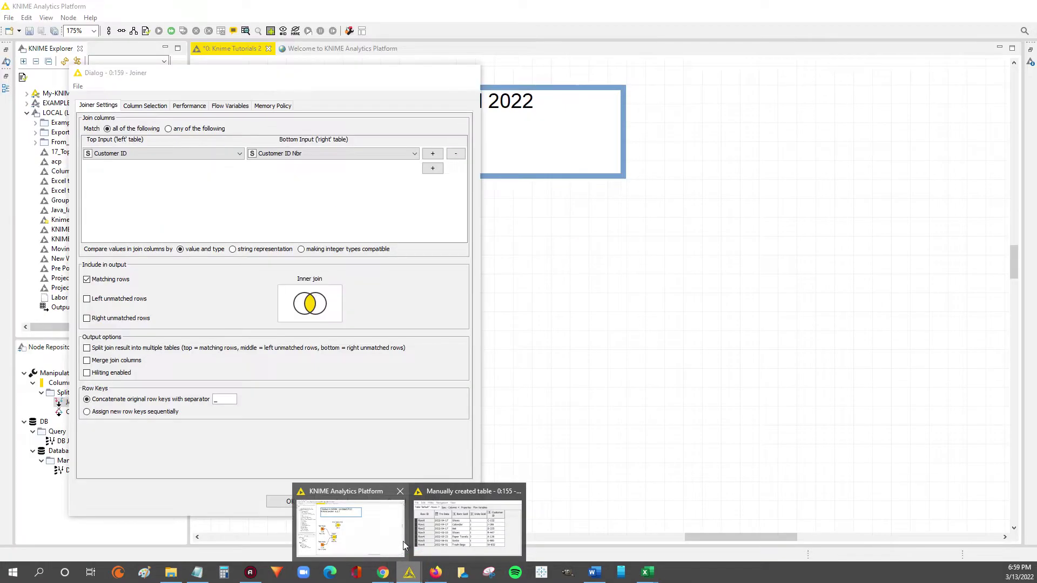
click(334, 530)
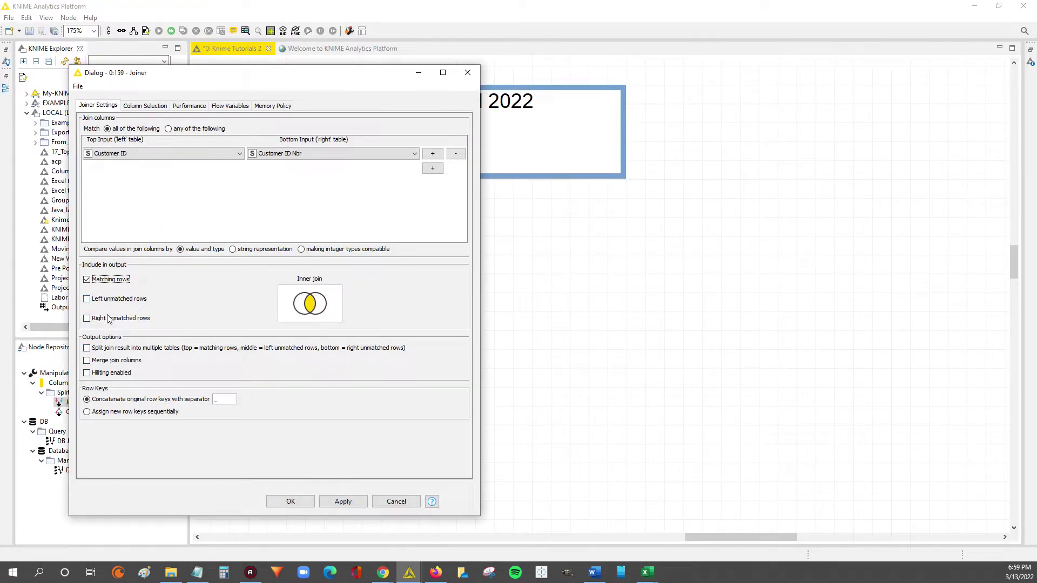
click(88, 298)
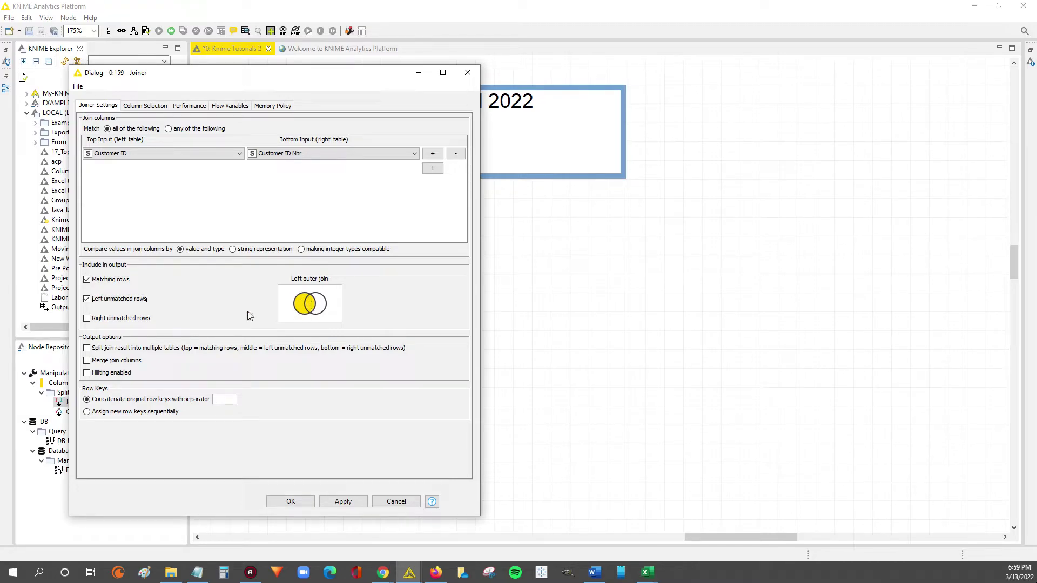
click(87, 319)
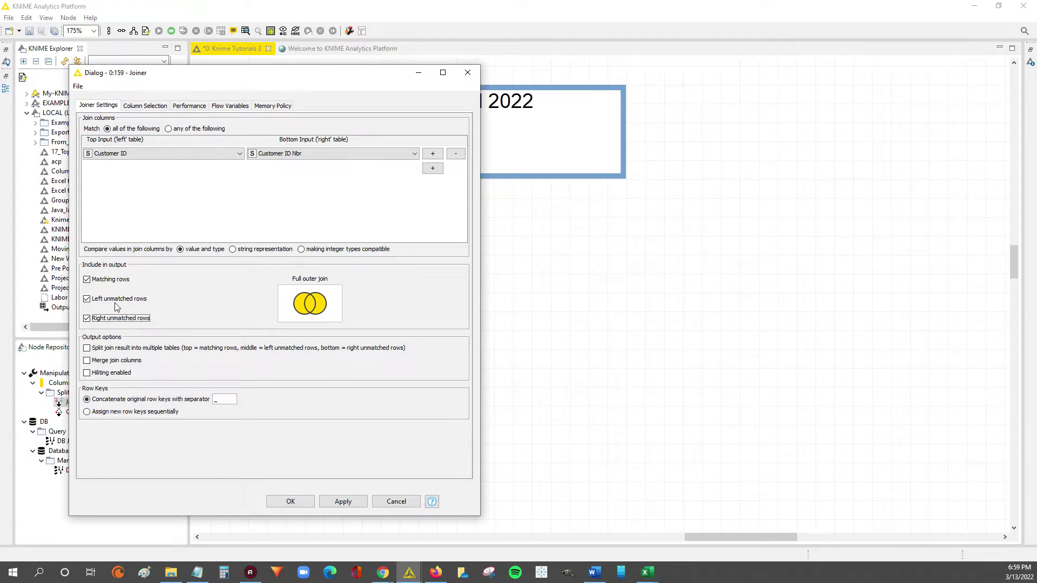
click(87, 300)
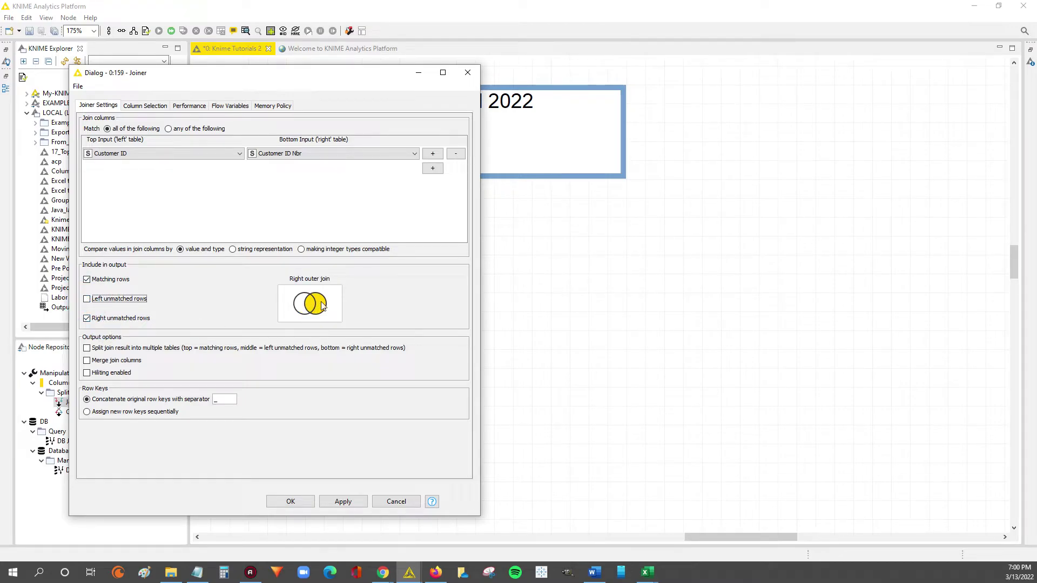
click(86, 298)
click(87, 280)
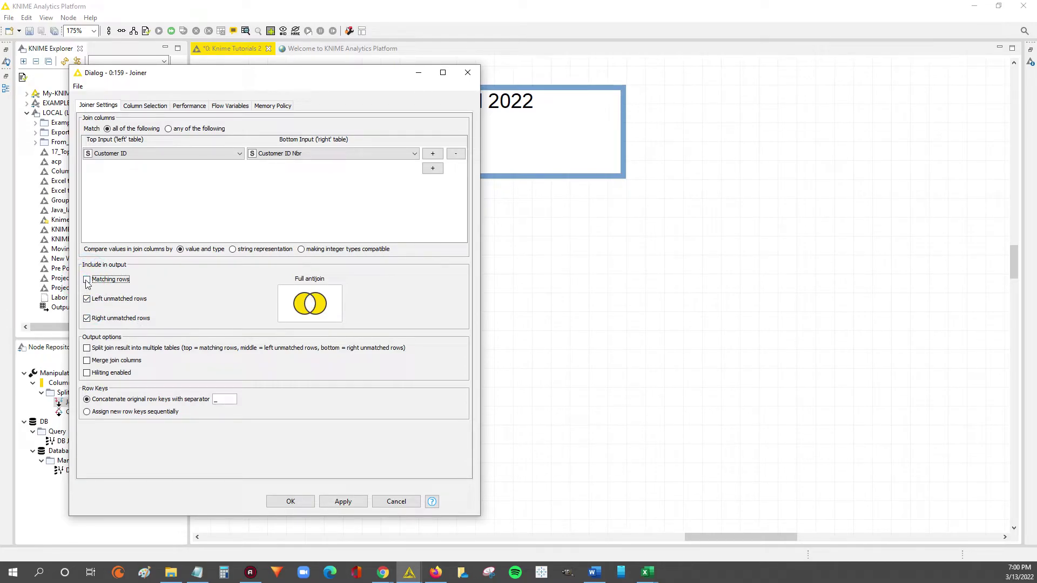
click(87, 279)
click(87, 318)
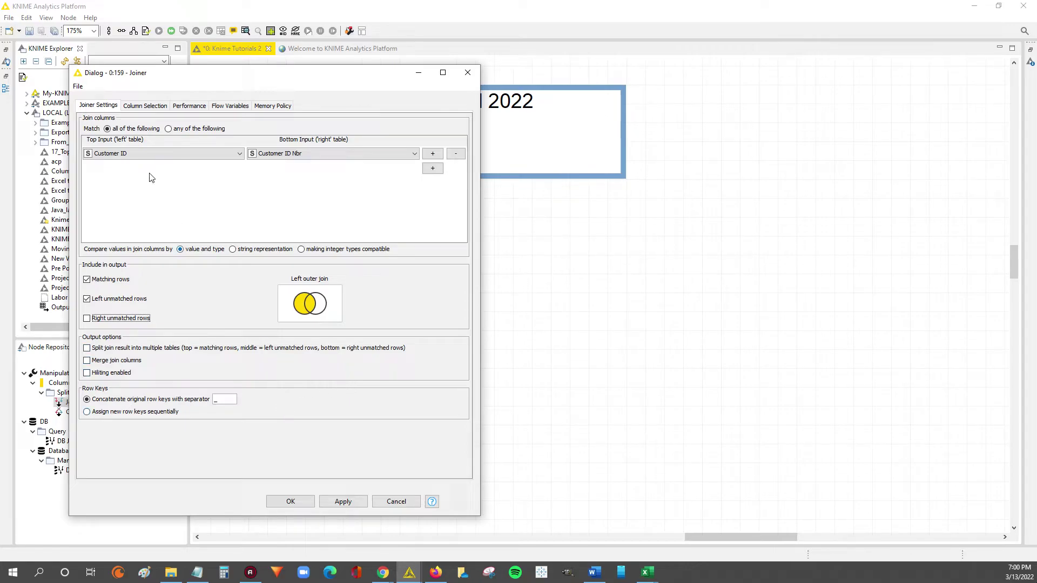
Open the Joiner's Column Selection tab and look over its options.
click(152, 106)
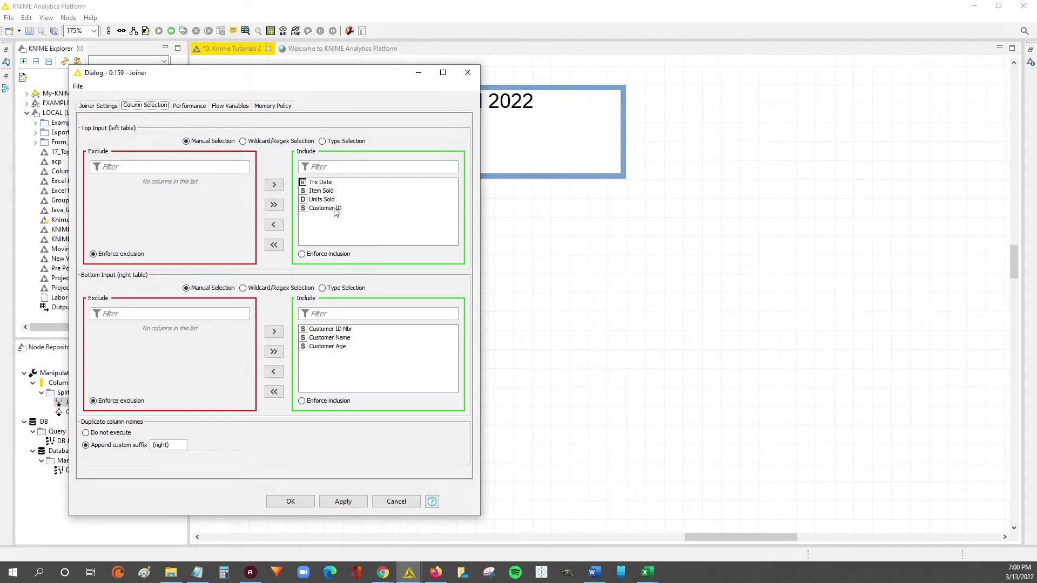
click(346, 232)
click(123, 142)
click(320, 371)
Select Customer ID Nbr and Customer Name in the bottom table's Include list.
drag(322, 184, 323, 217)
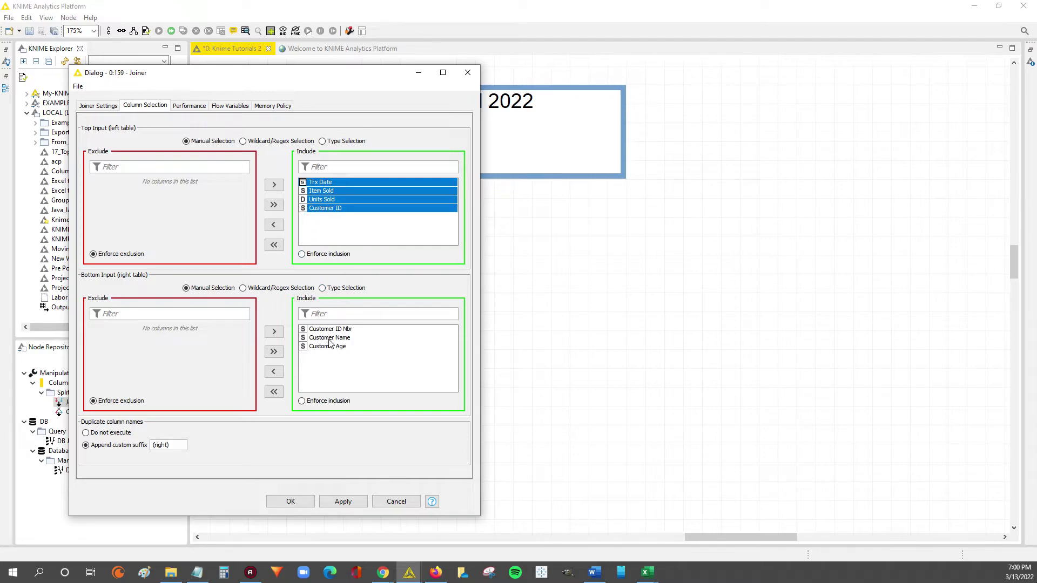
drag(330, 329, 332, 336)
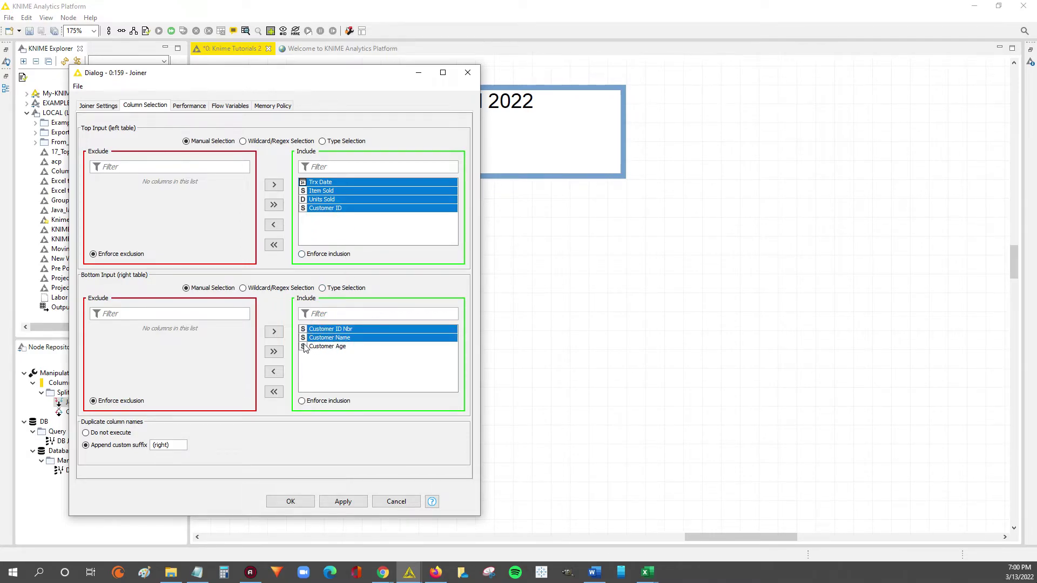
click(335, 330)
drag(335, 330, 336, 347)
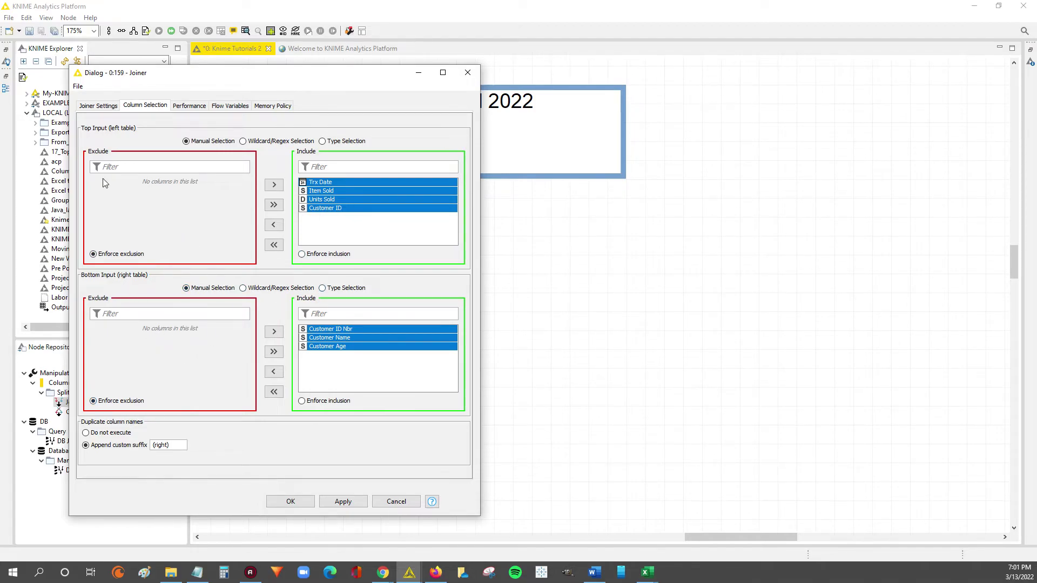
click(336, 330)
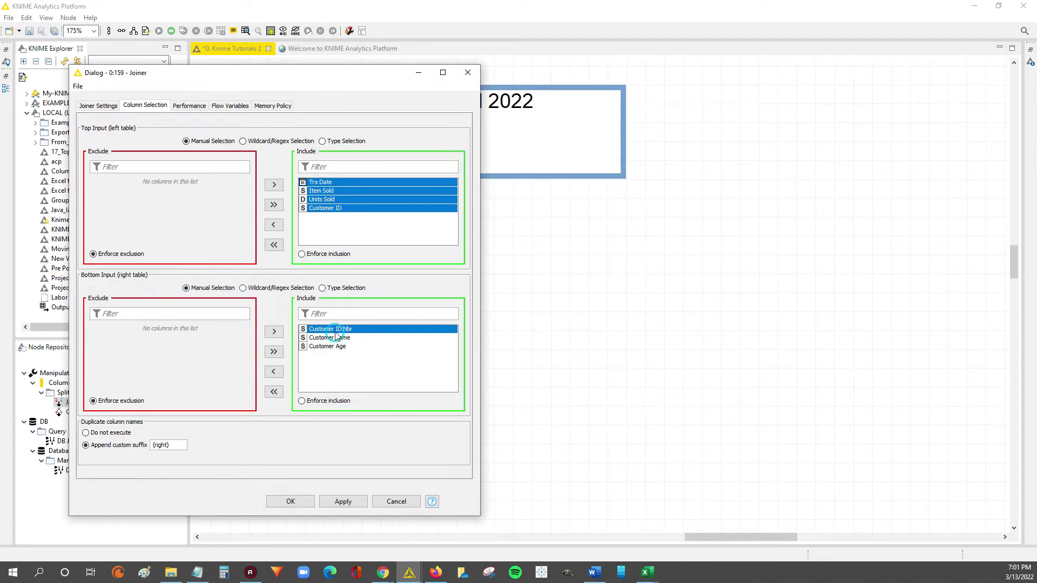
ctrl+click(335, 338)
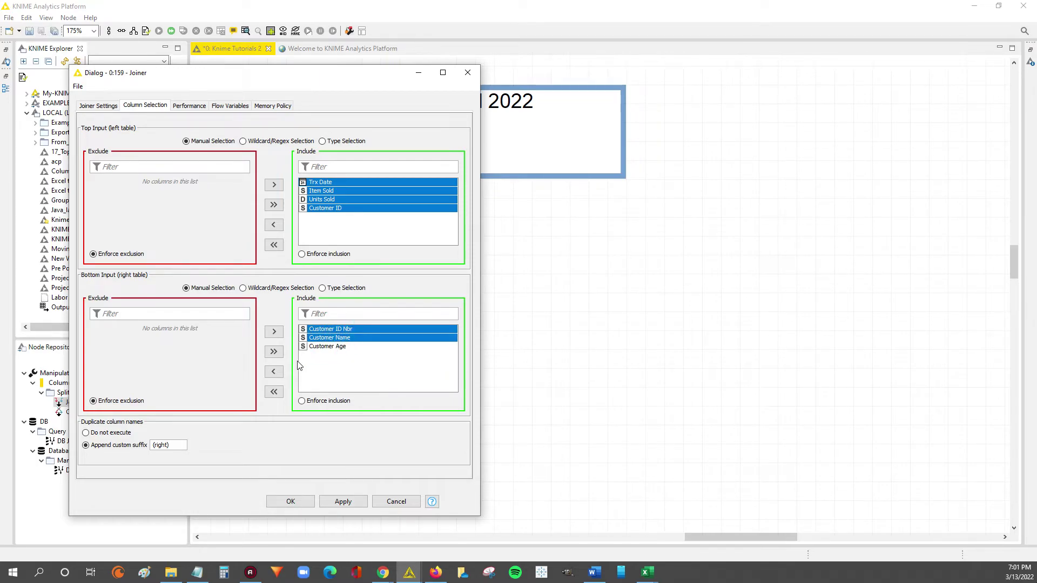
click(330, 209)
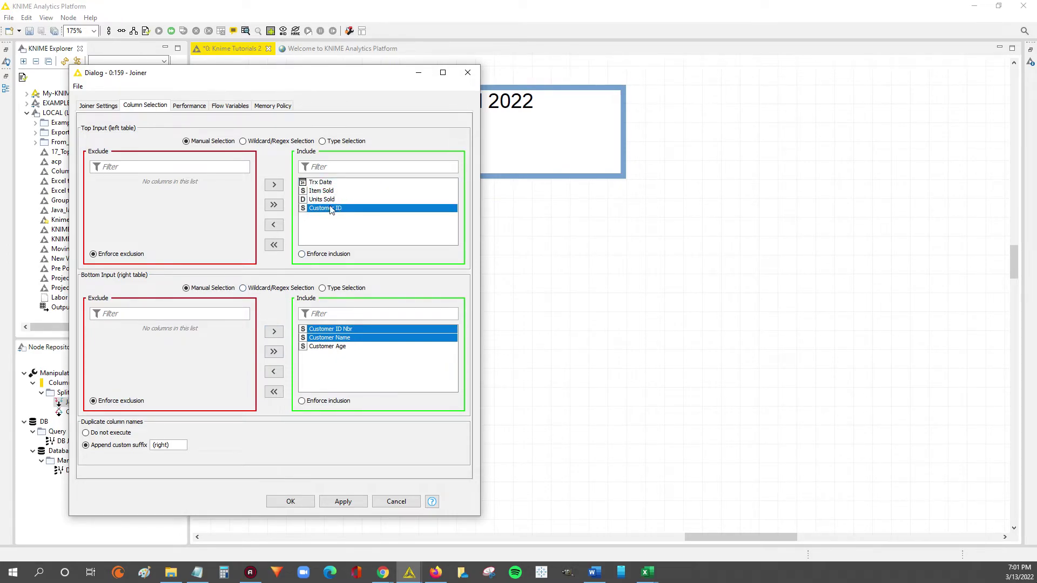
Exclude Customer ID Nbr and Customer Name, keep Customer Age and the four sales columns, and apply.
click(273, 371)
click(322, 330)
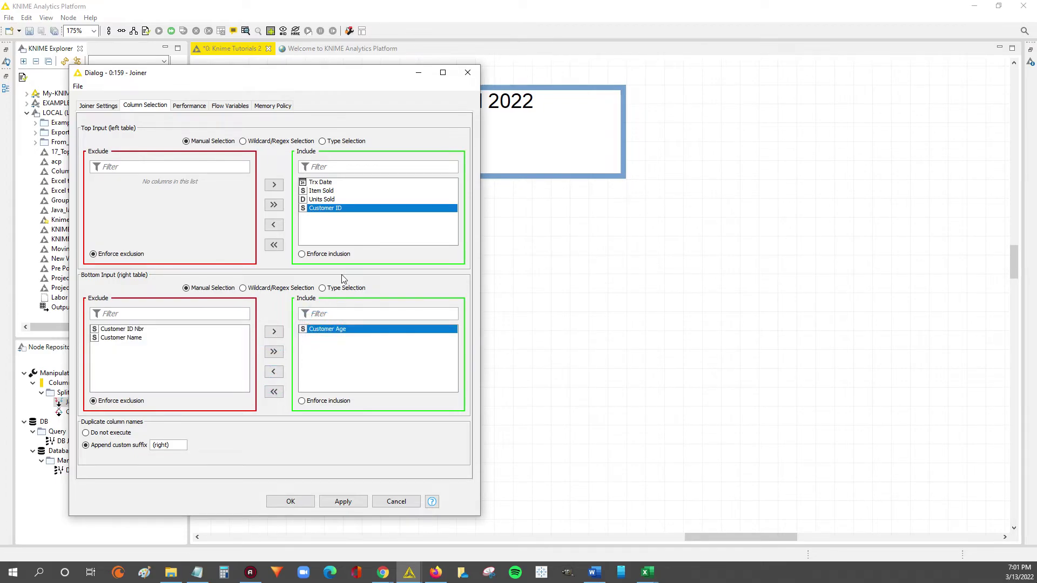
click(329, 183)
shift+click(332, 192)
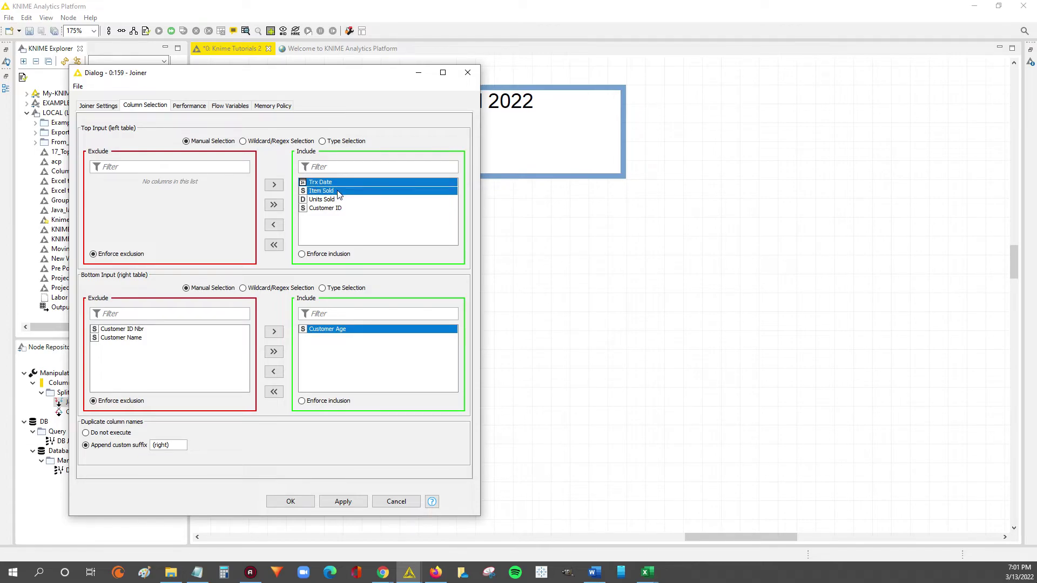
shift+click(341, 200)
shift+click(342, 209)
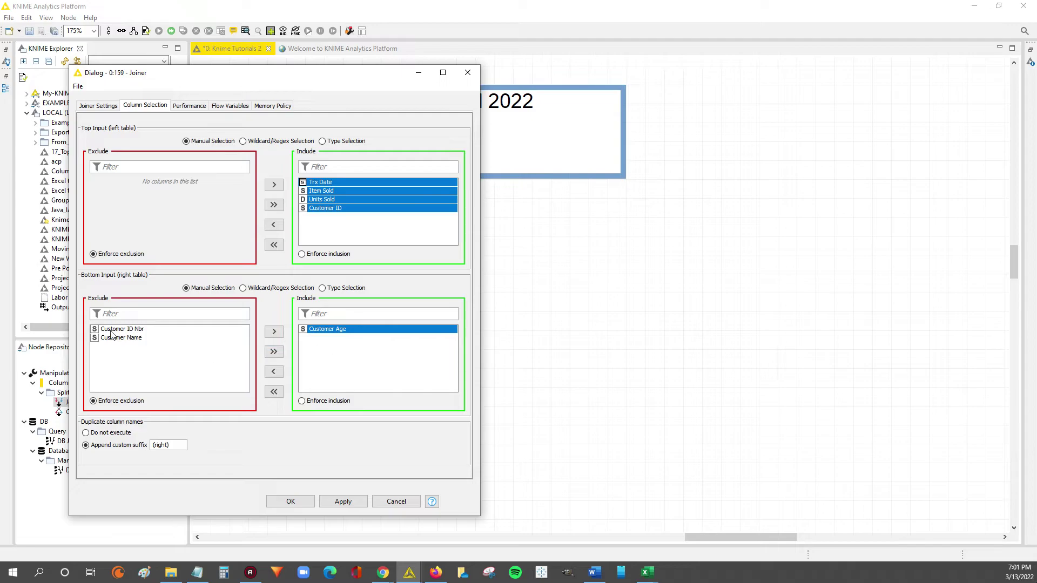
drag(111, 329, 111, 337)
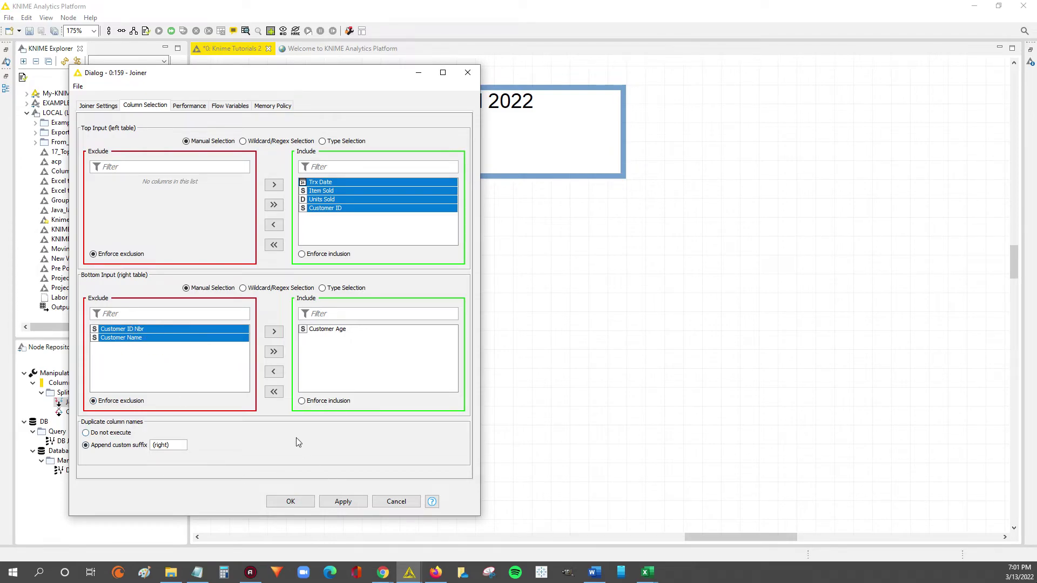
click(343, 500)
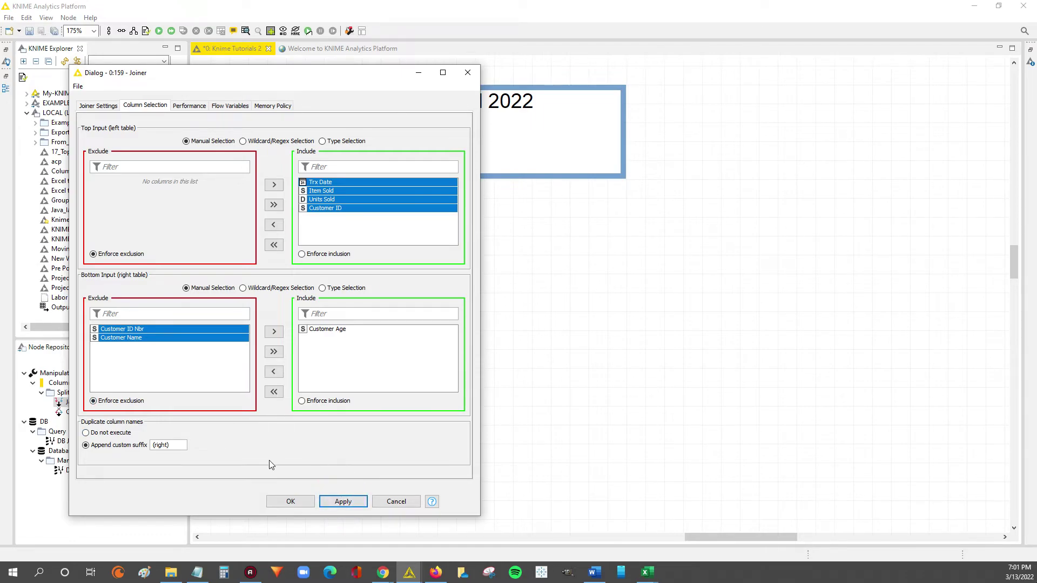
Confirm the Joiner settings with OK and execute Joiner Node 159.
click(291, 501)
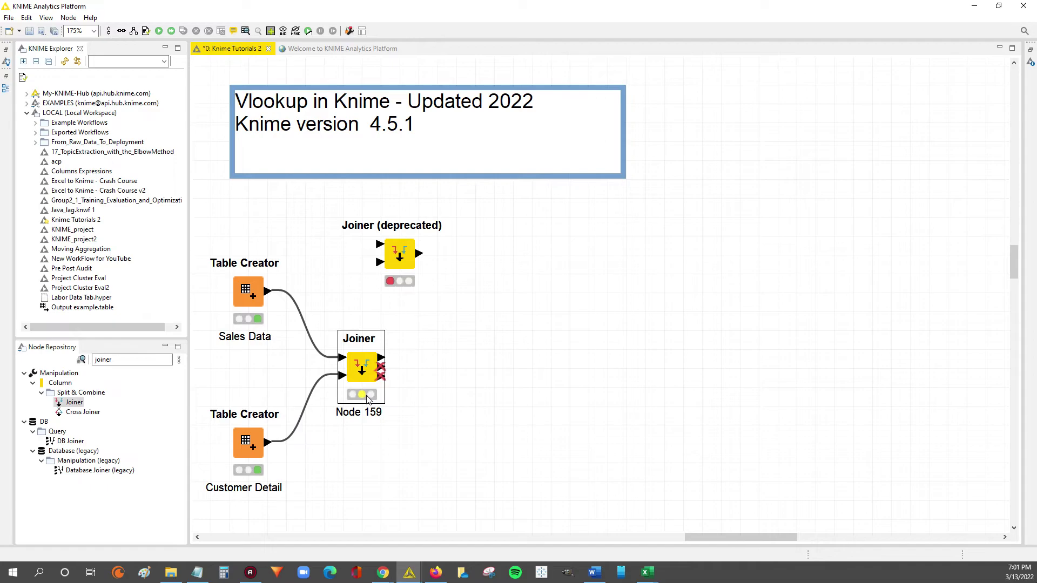
right_click(357, 366)
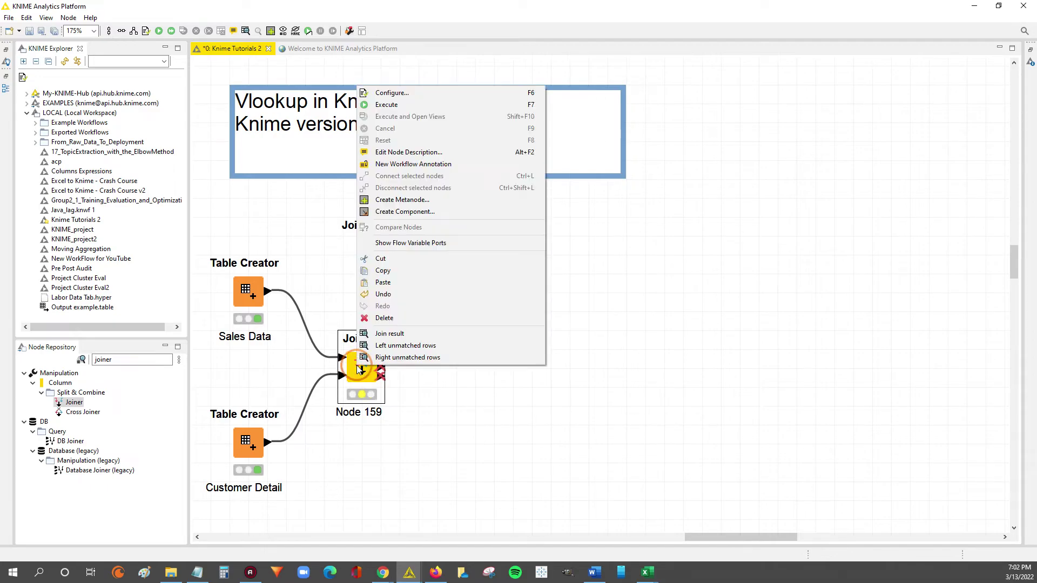
click(432, 110)
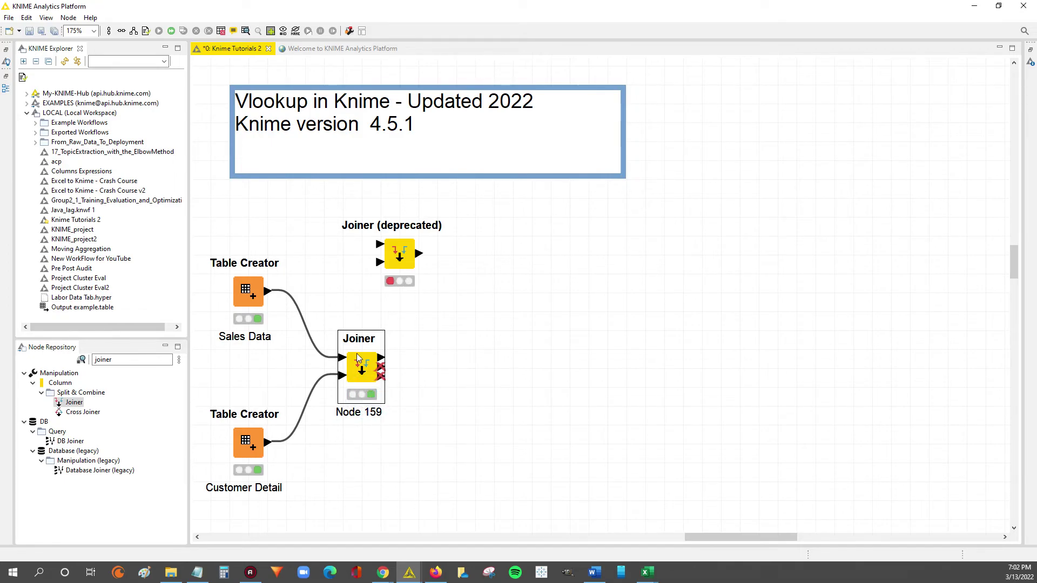
right_click(359, 378)
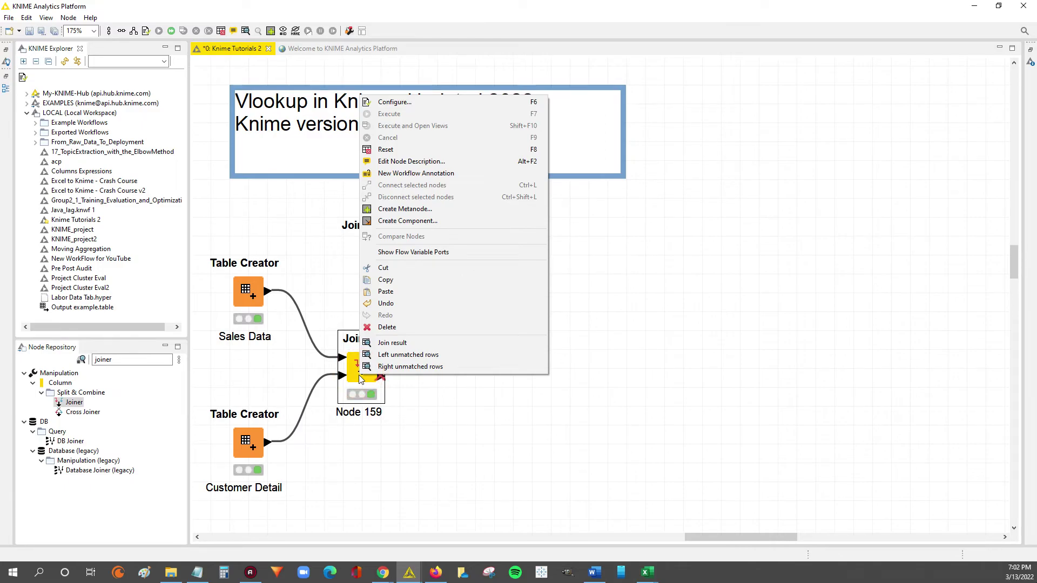
Open the Join result table and increase its font size several times.
click(421, 348)
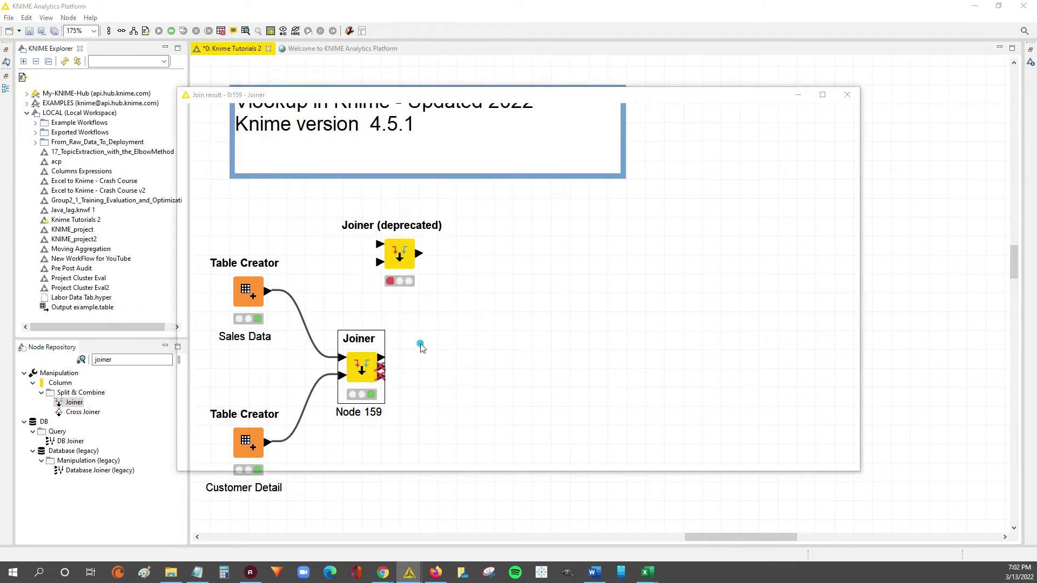
click(282, 109)
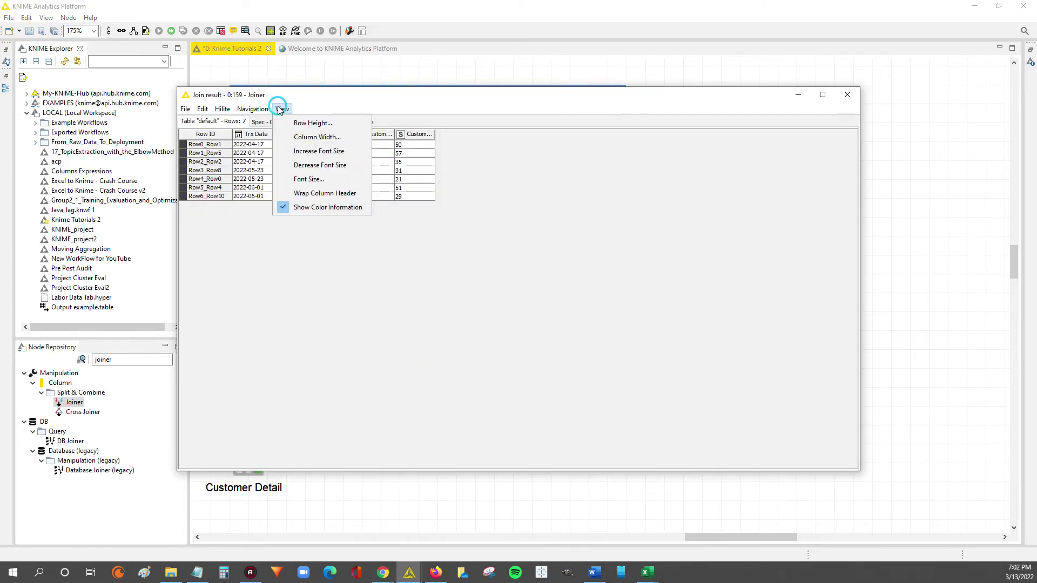
click(300, 151)
click(282, 109)
click(317, 152)
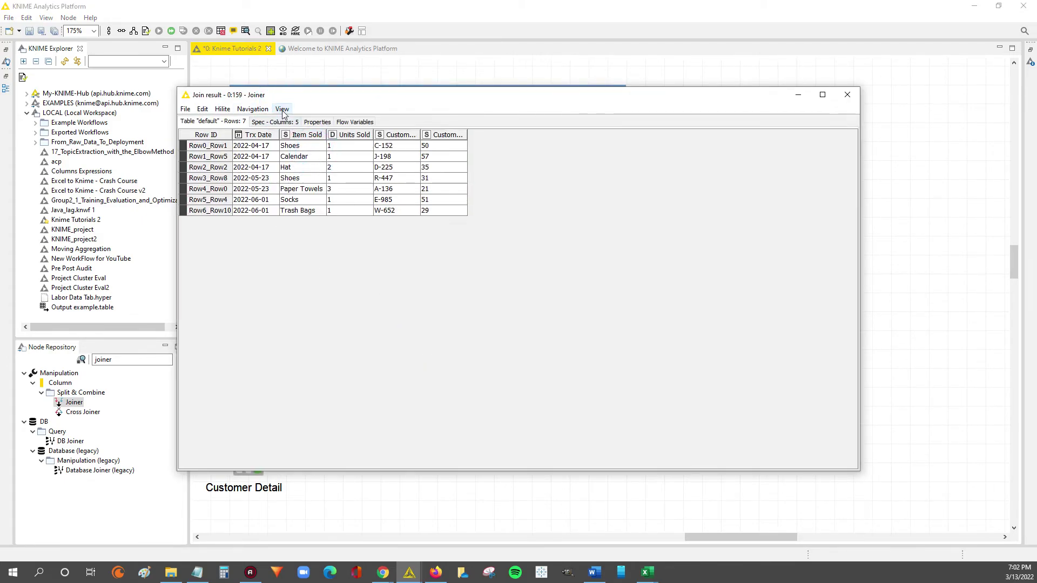
click(282, 109)
click(317, 151)
click(282, 108)
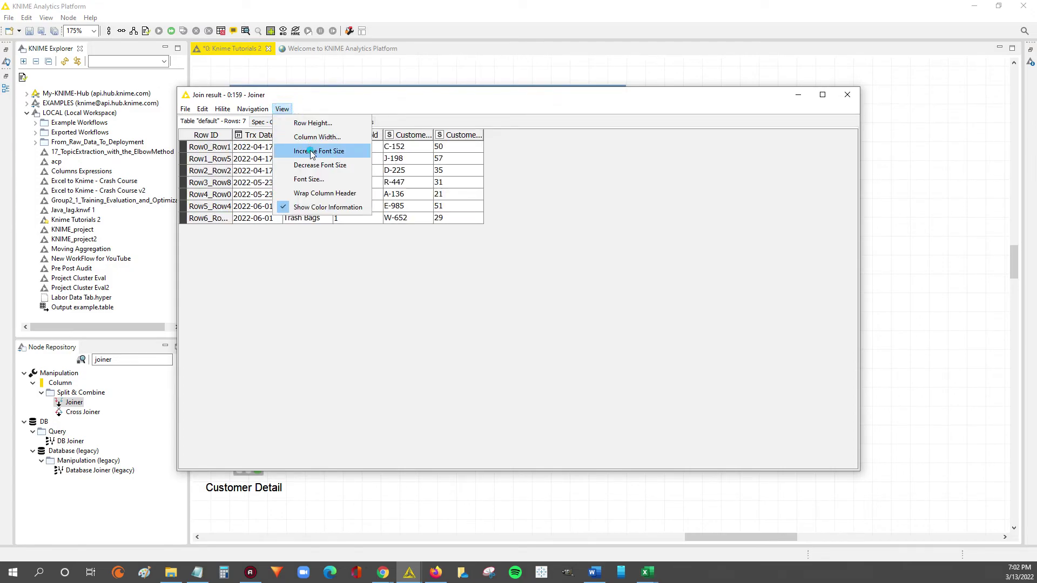
click(317, 151)
click(282, 108)
click(317, 152)
click(282, 108)
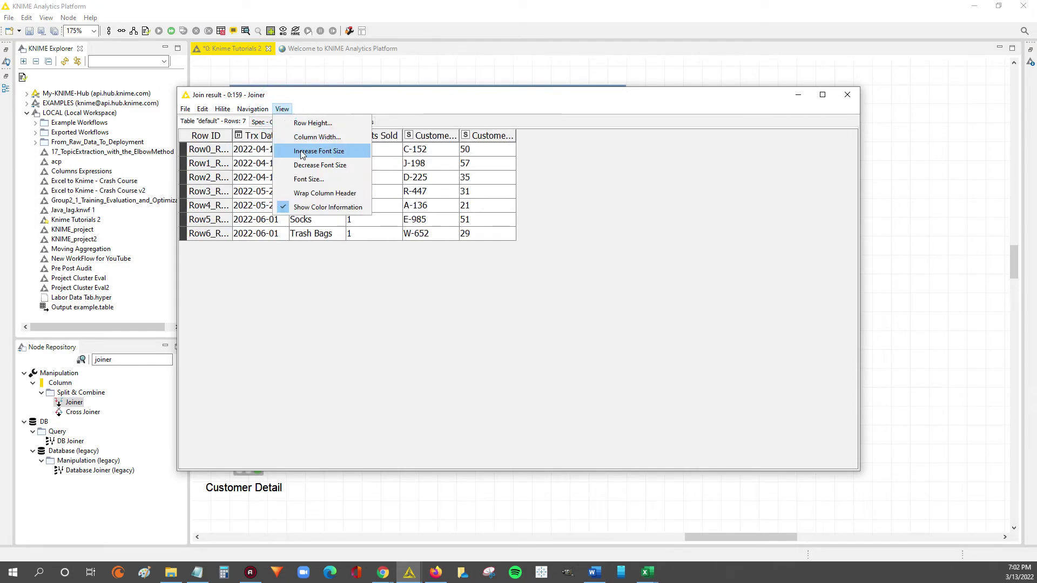
click(317, 151)
click(282, 108)
Wrap the column headers, highlight each column's values including Customer Age, and shrink the window.
click(318, 192)
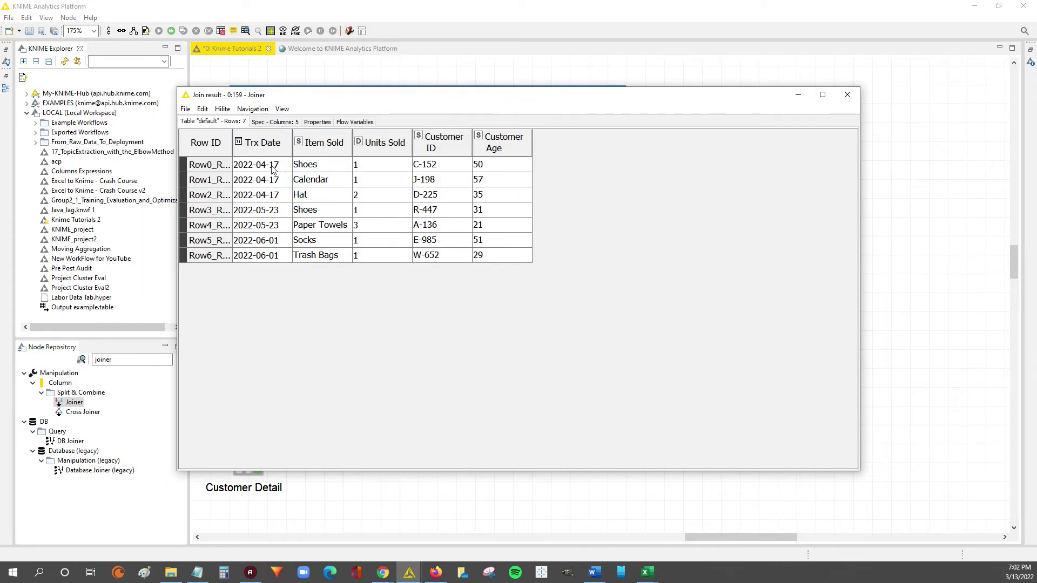
drag(271, 169, 277, 253)
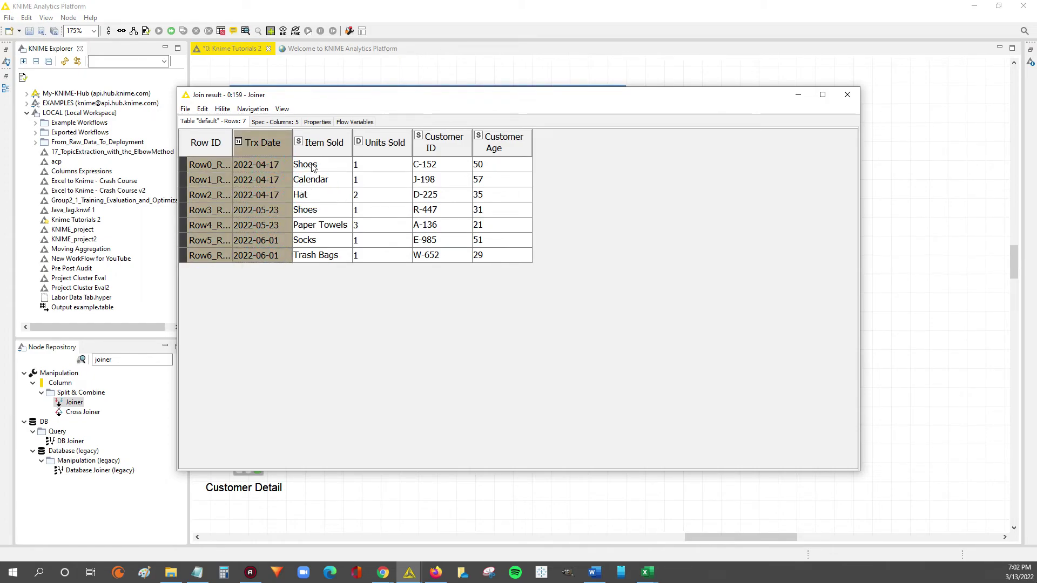
drag(312, 165, 335, 251)
drag(375, 171, 394, 256)
drag(432, 165, 448, 257)
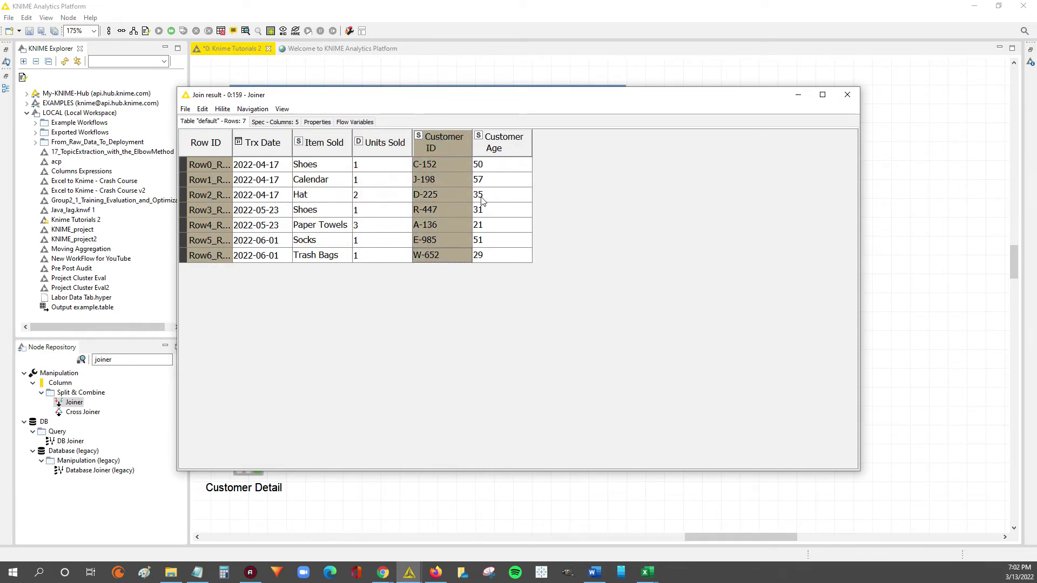
drag(498, 167, 507, 251)
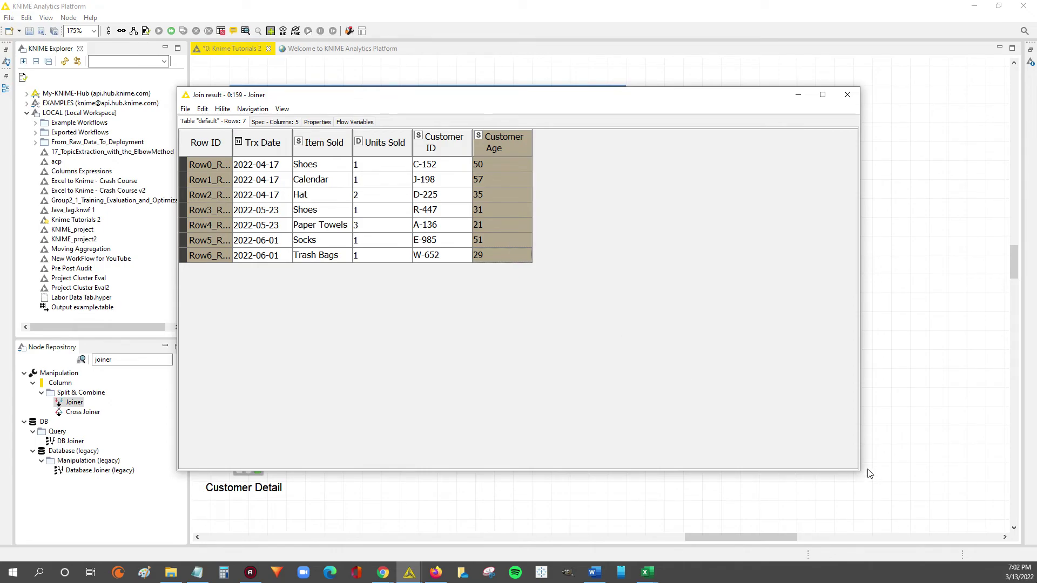
drag(858, 469, 649, 293)
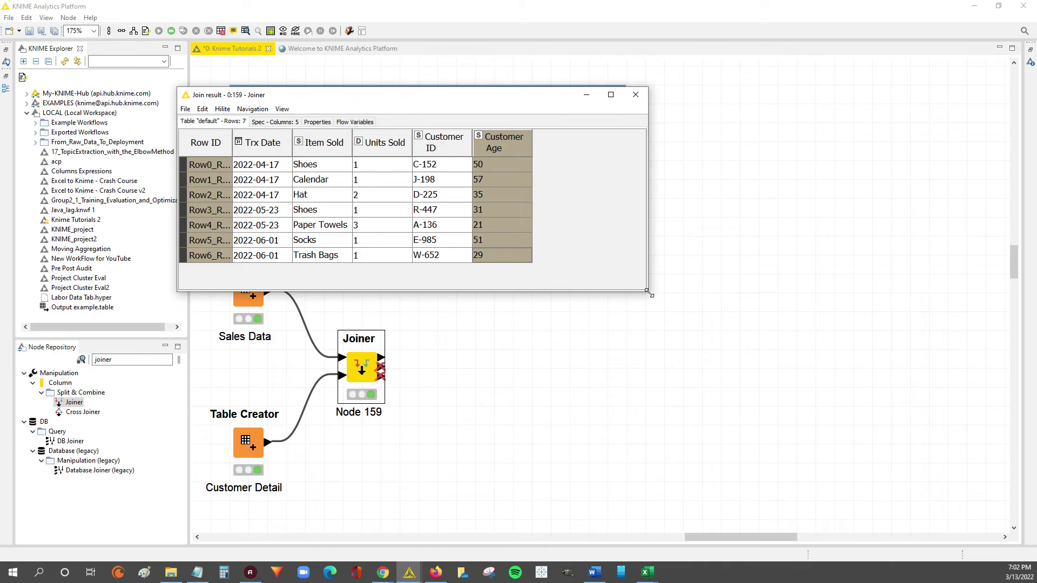
Reopen the Joiner configuration on its main Joiner Settings tab.
double_click(362, 371)
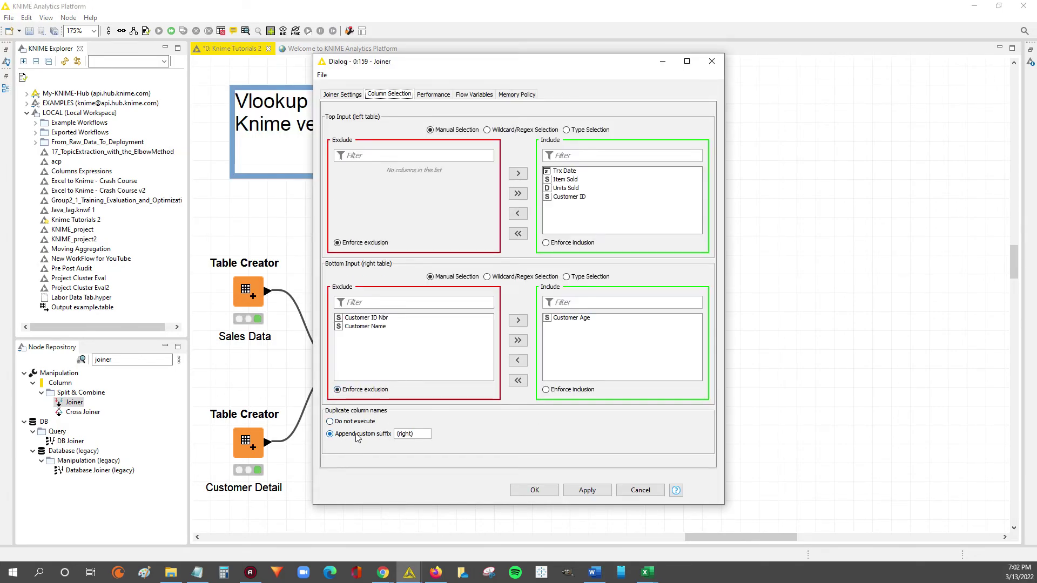
click(351, 244)
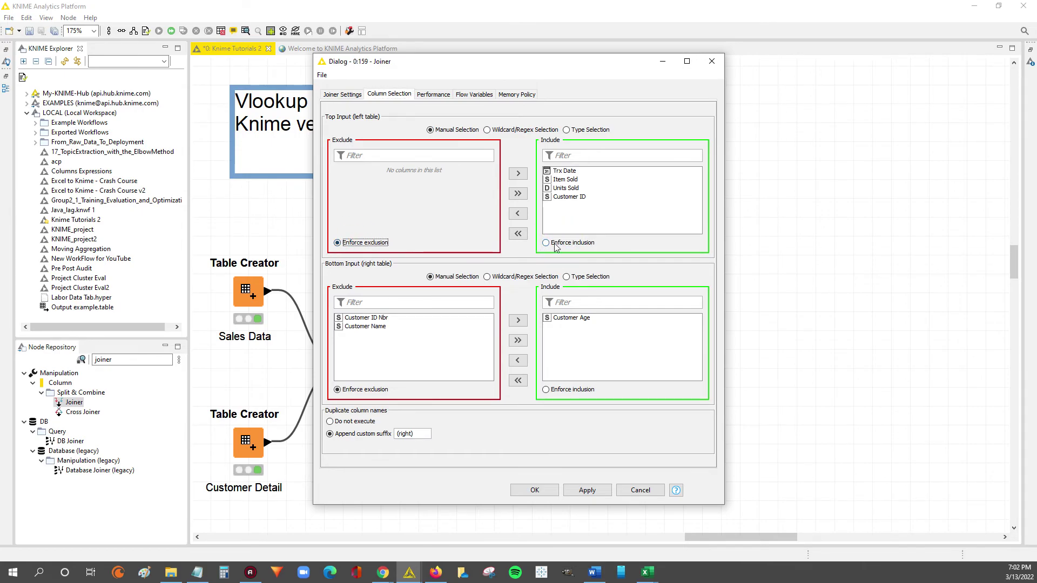
click(339, 96)
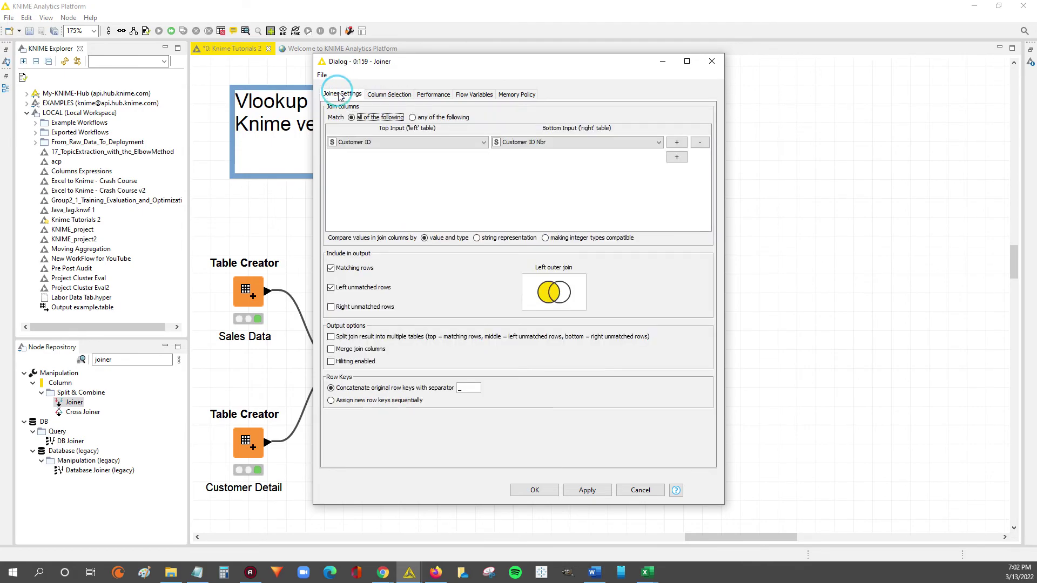
Try the sequential row-key, split, merge and hilite options, then restore the originals.
click(421, 404)
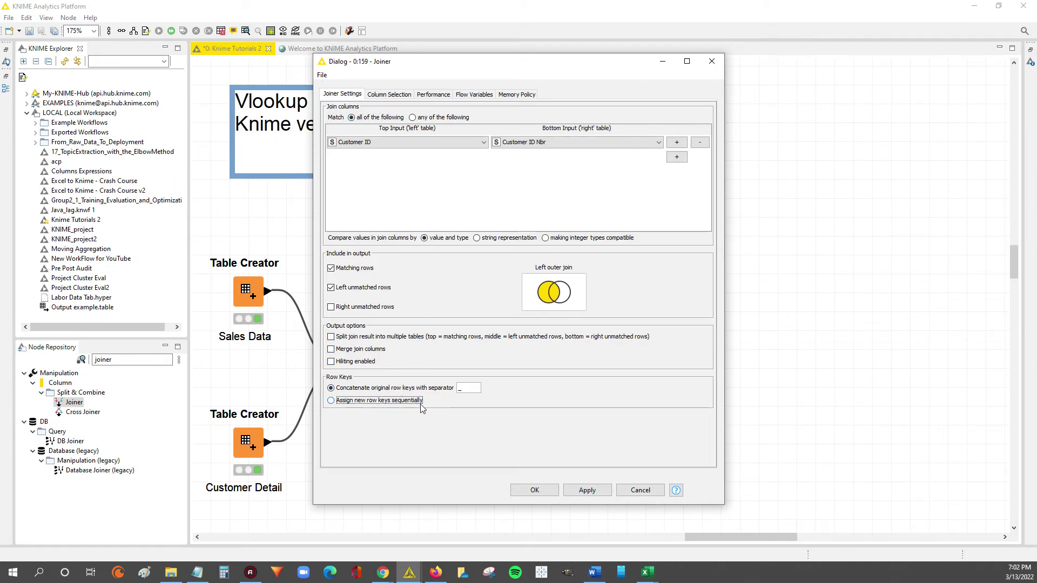
click(375, 389)
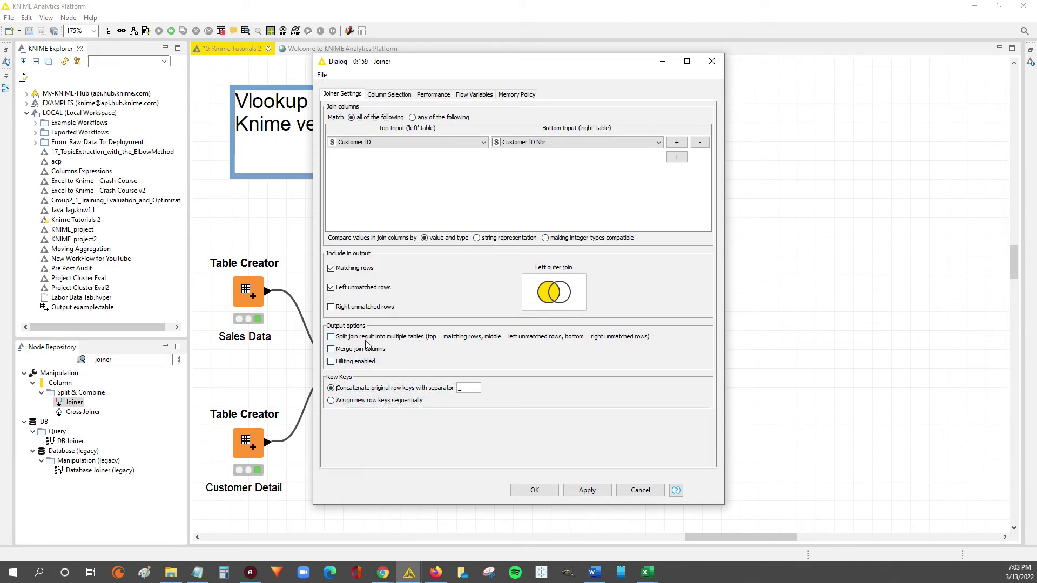
click(354, 337)
click(360, 350)
click(358, 362)
click(356, 337)
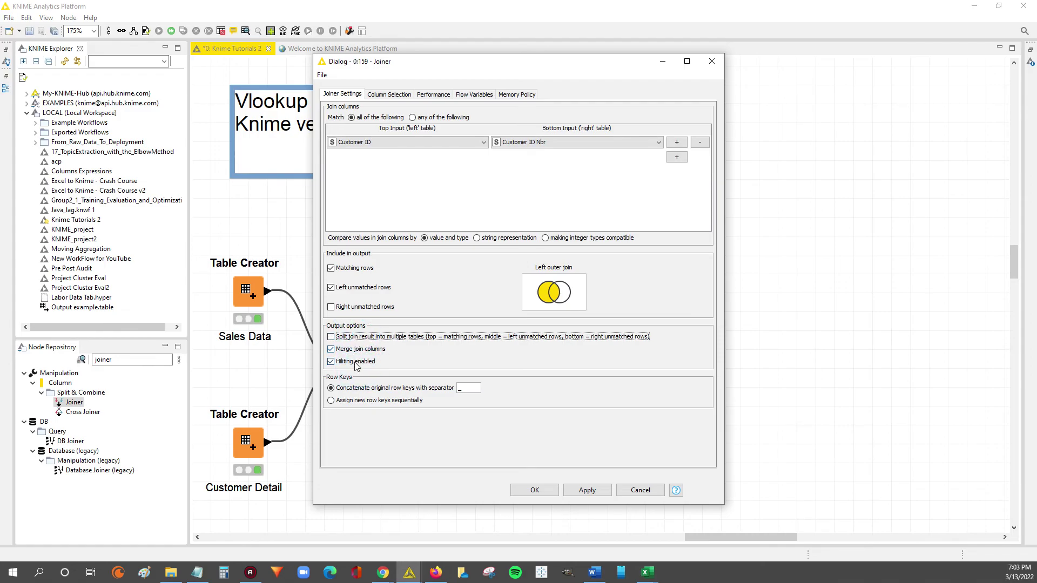
click(355, 362)
click(354, 349)
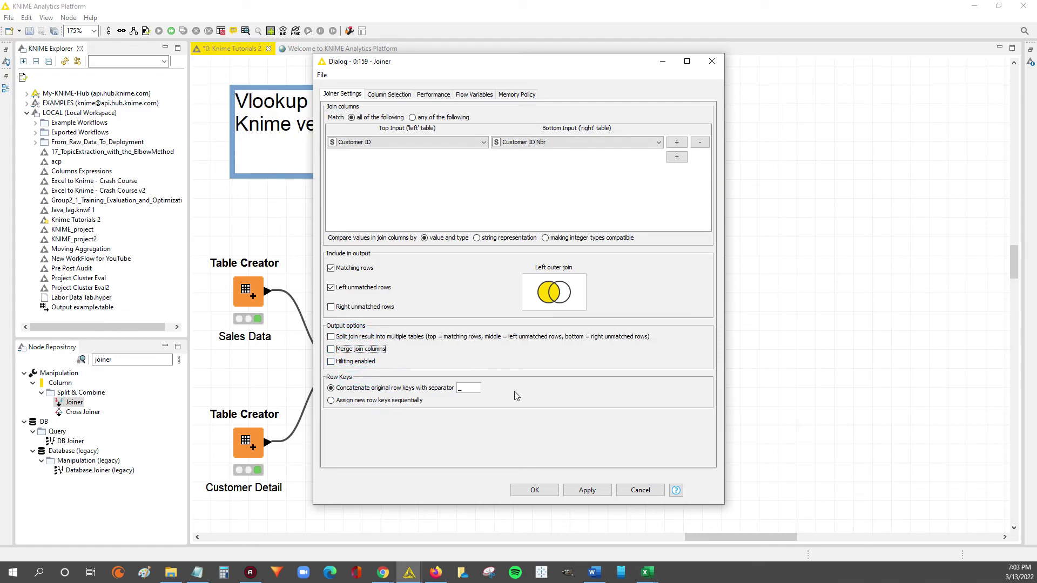